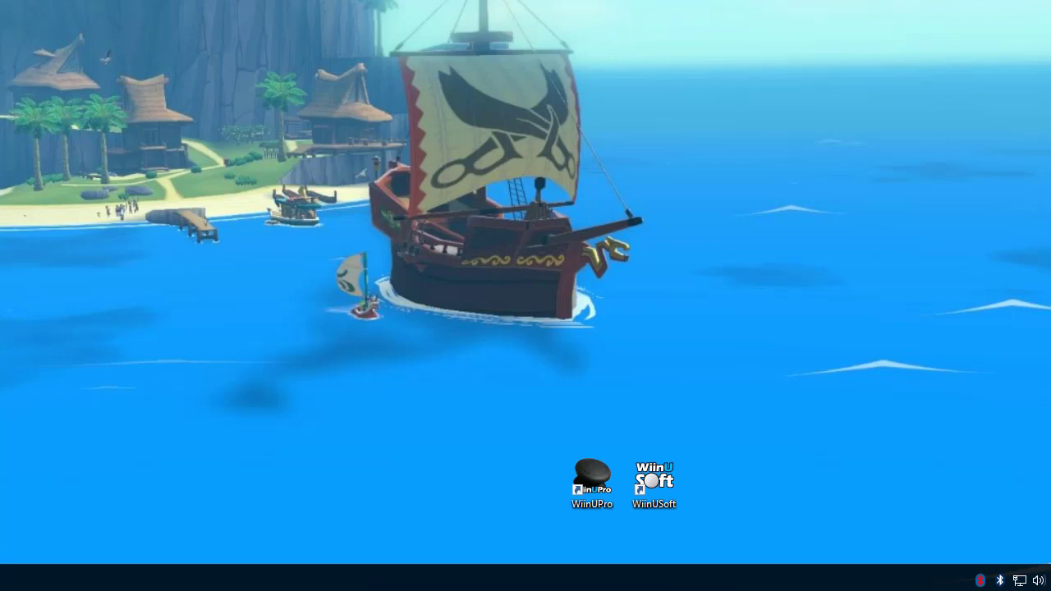
# Step: Open WiinUSoft, move its window toward the middle of the desktop and display its settings options
pyautogui.doubleClick(654, 481)
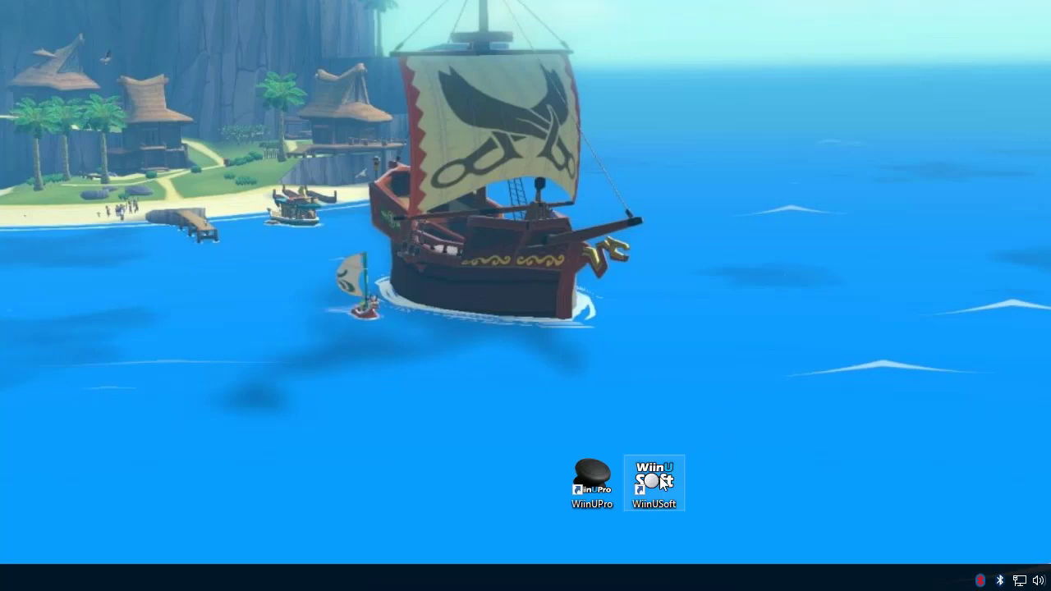
pyautogui.moveTo(322, 24); pyautogui.dragTo(583, 73)
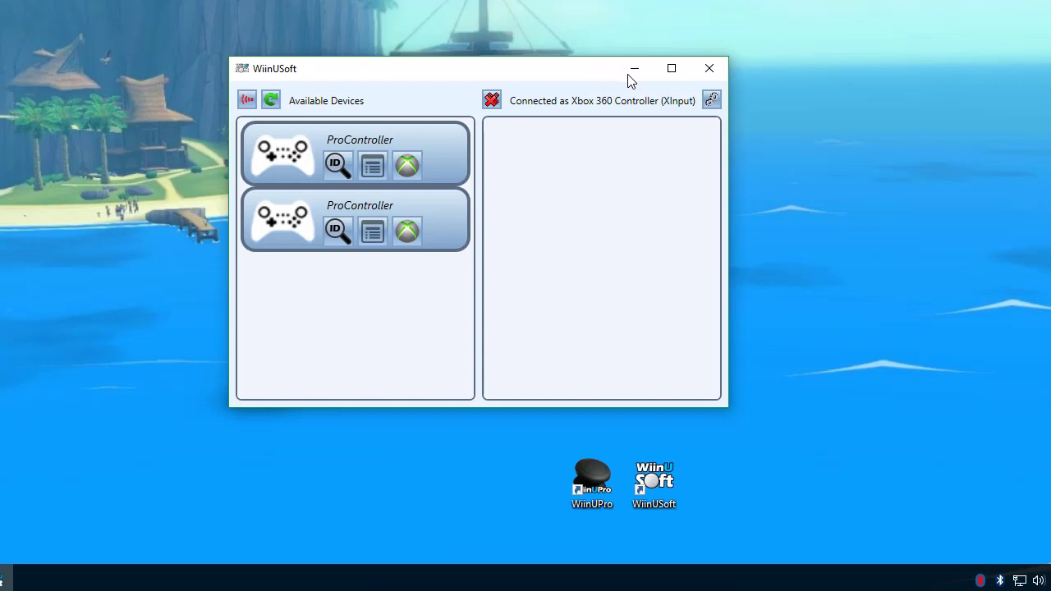
pyautogui.click(712, 100)
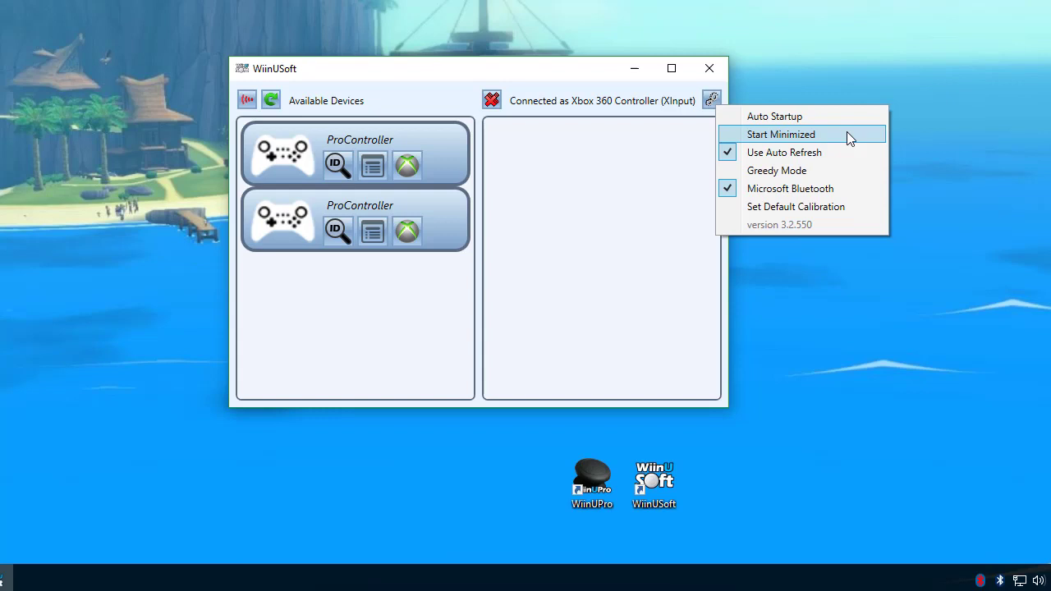
# Step: Minimize WiinUSoft to the notification area and restore its window from there
pyautogui.click(632, 71)
pyautogui.click(631, 71)
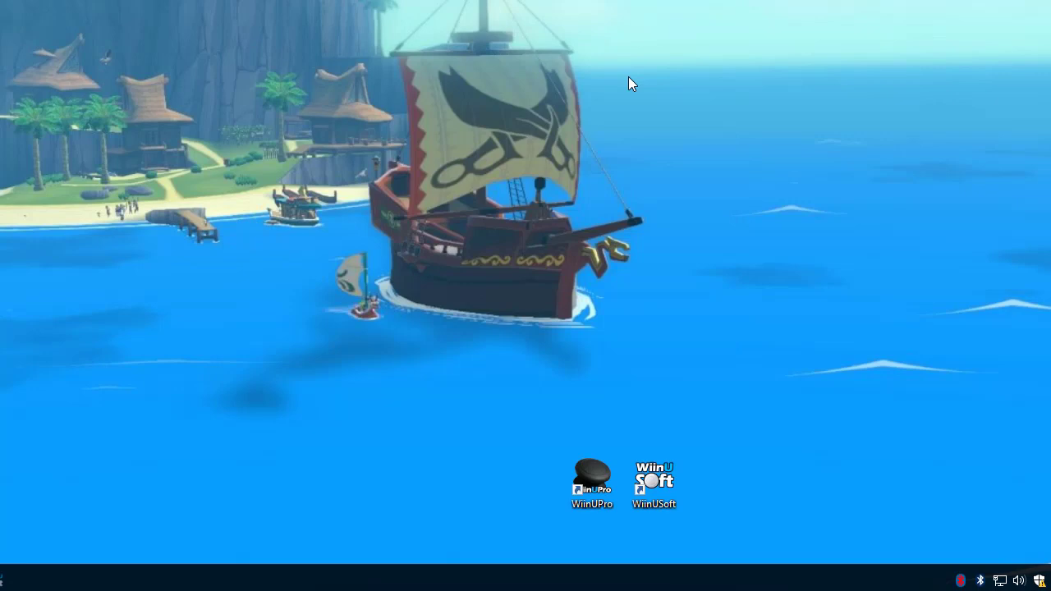
pyautogui.doubleClick(1038, 582)
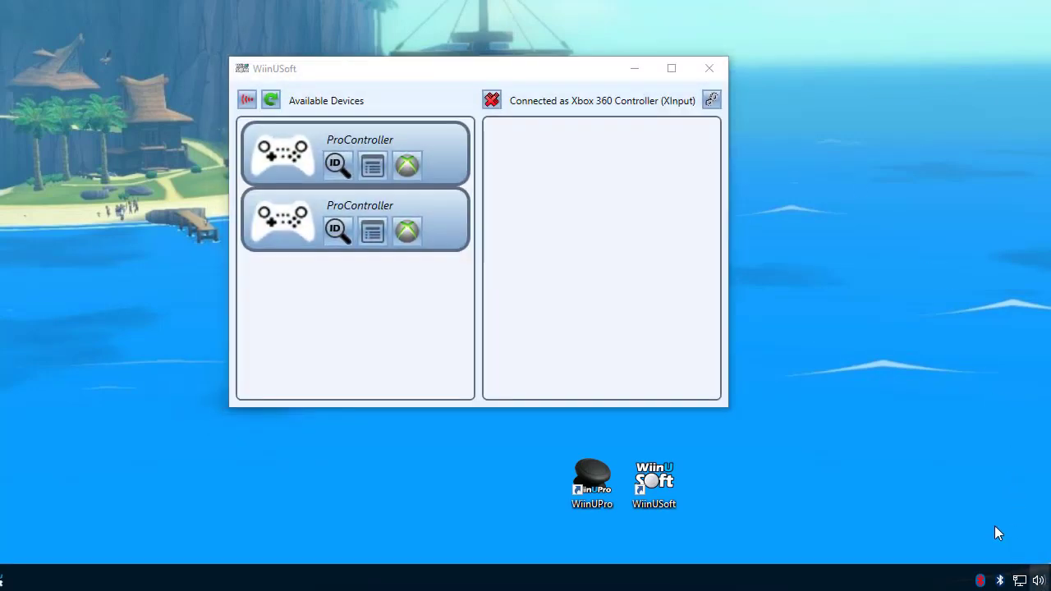
# Step: Reposition the WiinUSoft window and check the settings options, including Microsoft Bluetooth, without changing any
pyautogui.moveTo(502, 75); pyautogui.dragTo(566, 80)
pyautogui.click(775, 104)
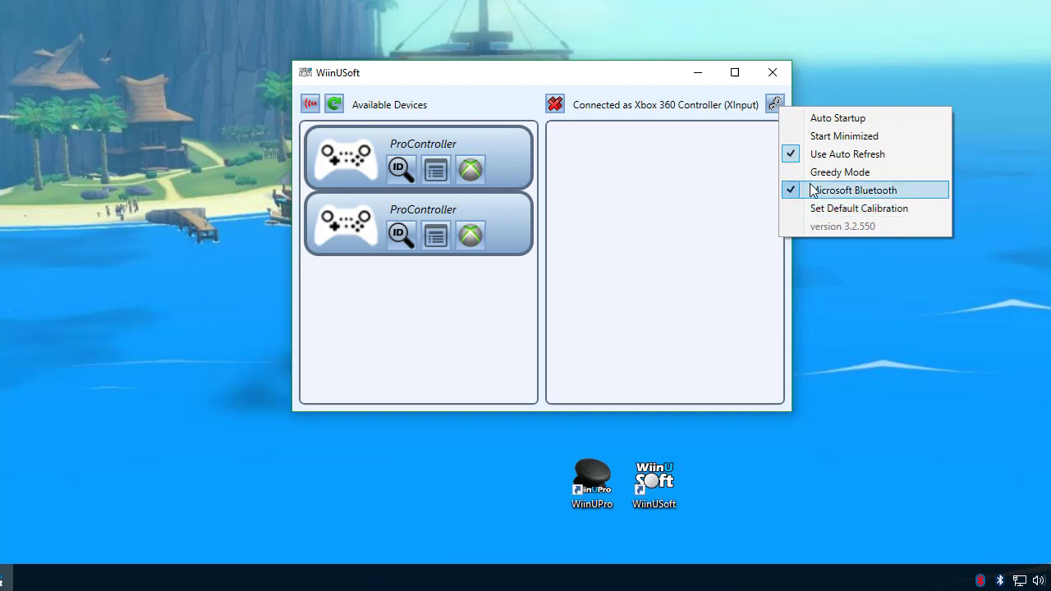
pyautogui.click(699, 185)
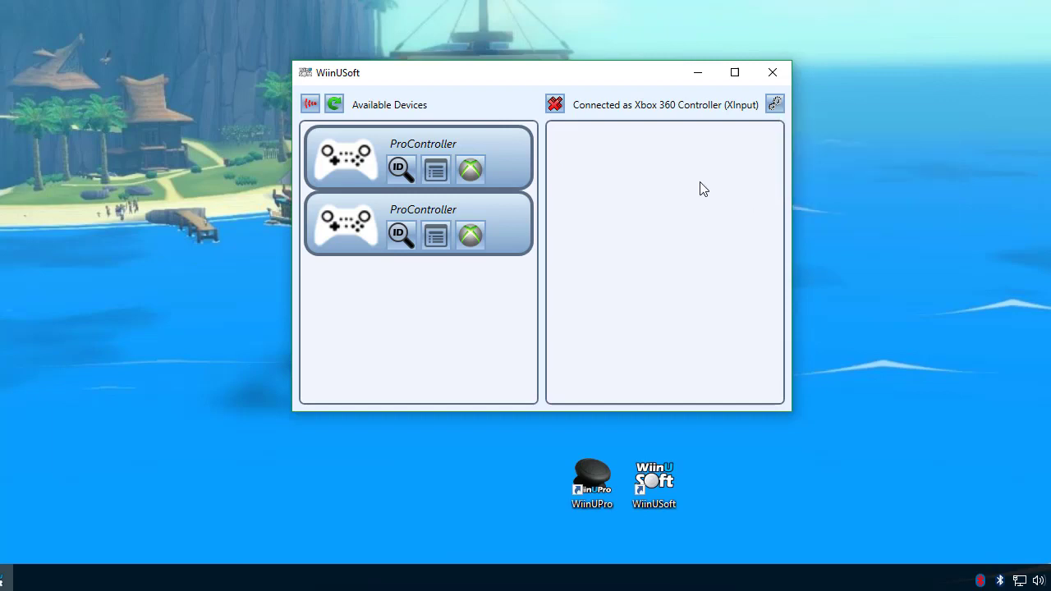
# Step: Open the properties of the first ProController and move the Properties window over the connected-devices area
pyautogui.click(436, 170)
pyautogui.moveTo(123, 24); pyautogui.dragTo(340, 31)
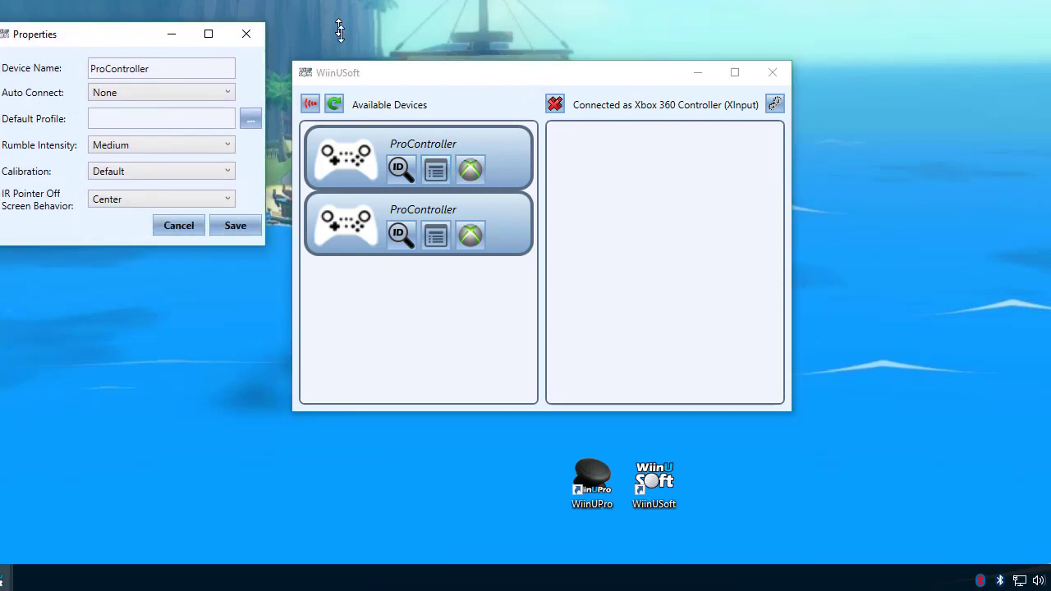
pyautogui.moveTo(152, 51); pyautogui.dragTo(702, 165)
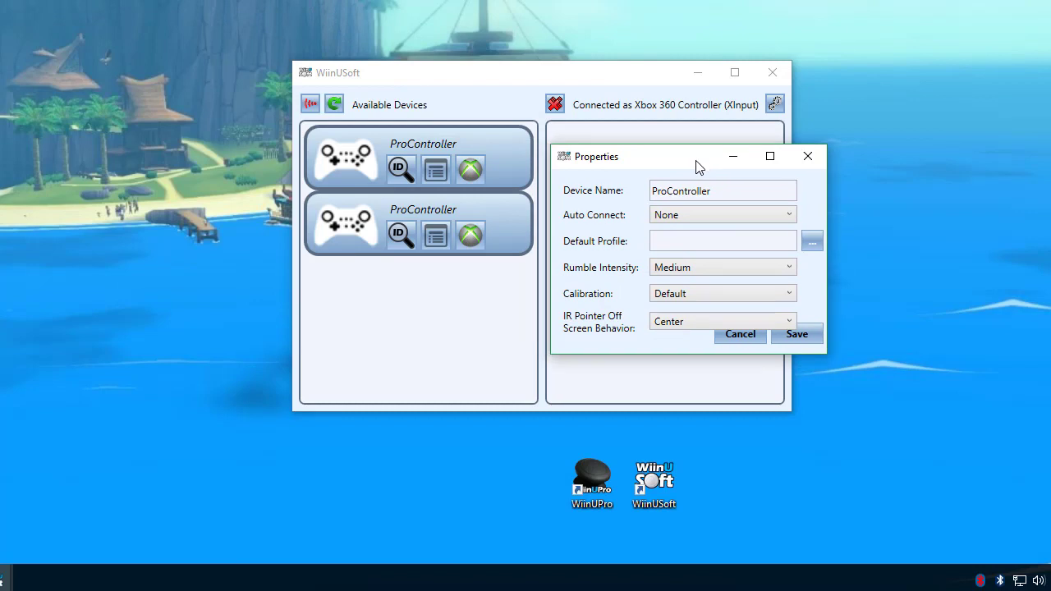
# Step: Place the text cursor right after "Pro" in the controller's Device Name
pyautogui.click(724, 195)
pyautogui.press('Left')
pyautogui.press('Left')
pyautogui.press('Left')
pyautogui.press('Left')
pyautogui.press('Left')
pyautogui.press('Left')
pyautogui.press('Left')
pyautogui.press('Left')
pyautogui.press('Left')
pyautogui.press('Left')
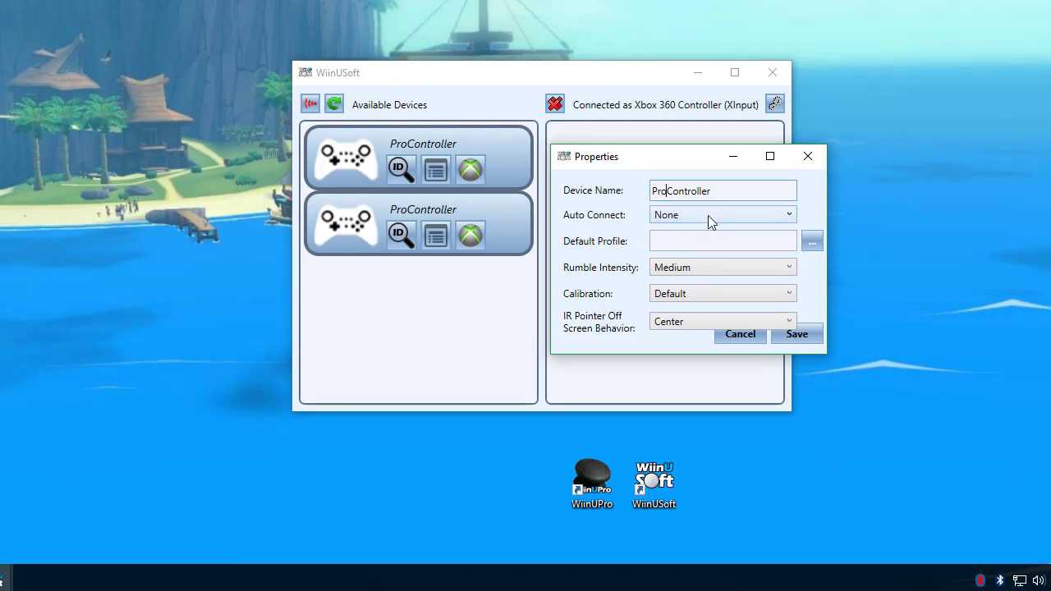
# Step: Review the Auto Connect choices without changing the selection and focus the Default Profile field
pyautogui.click(780, 216)
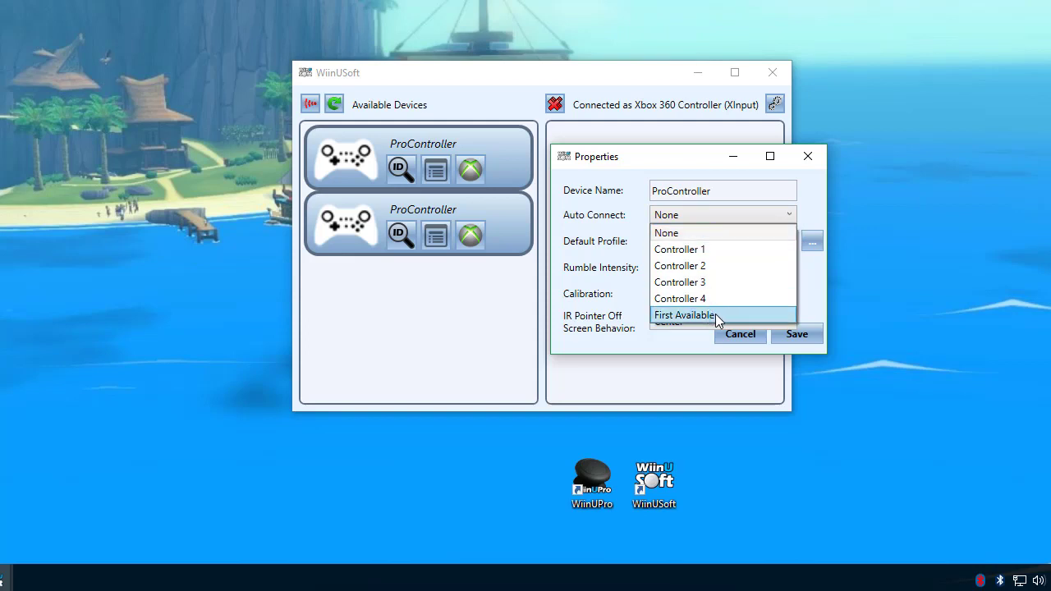
pyautogui.click(788, 211)
pyautogui.click(756, 240)
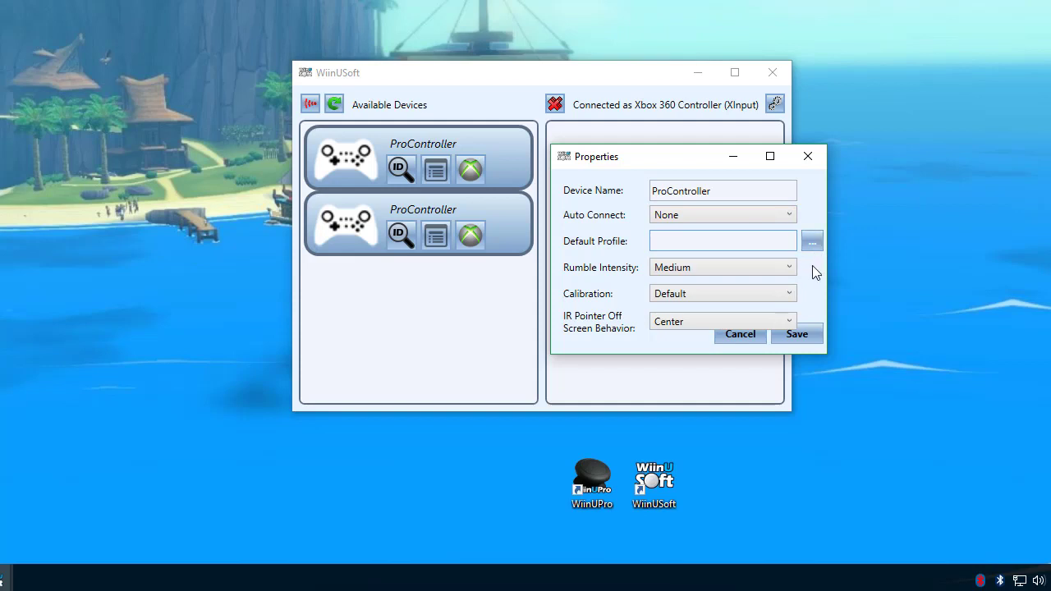
# Step: Review the available Rumble Intensity and Calibration choices without changing either selection
pyautogui.click(768, 269)
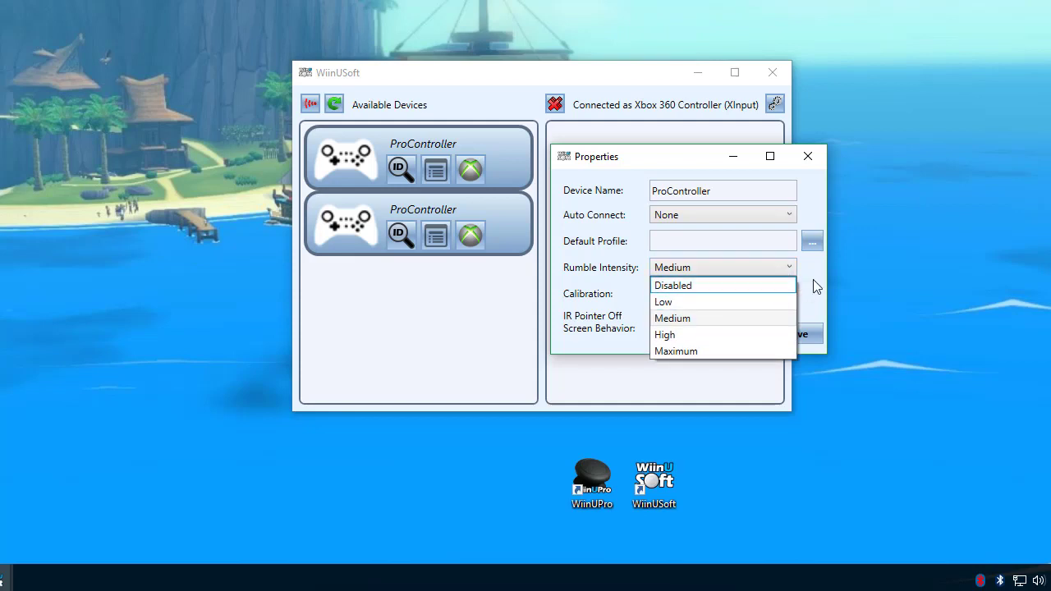
pyautogui.click(811, 280)
pyautogui.click(785, 295)
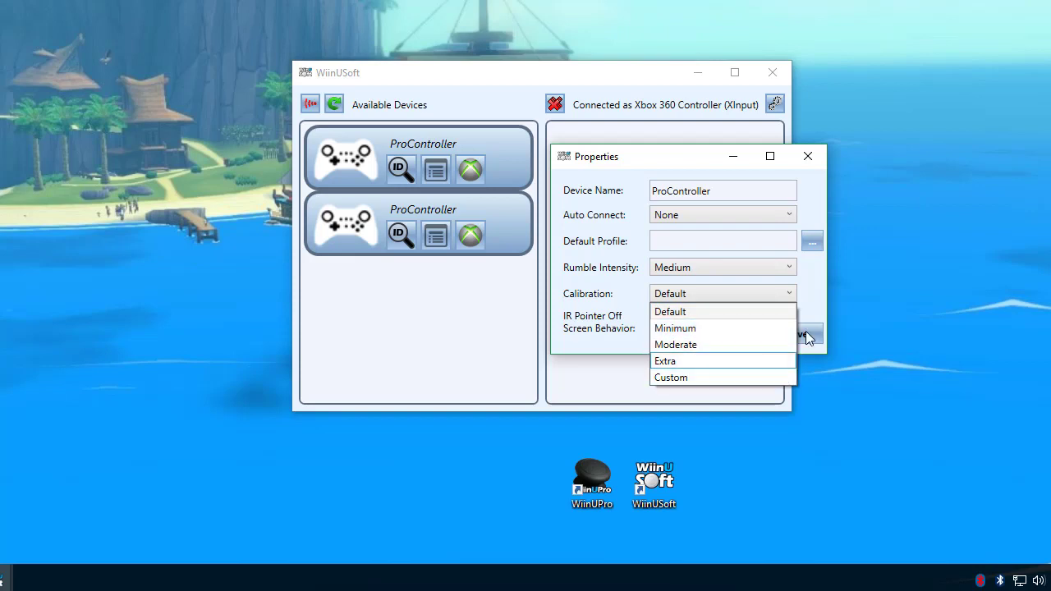
pyautogui.click(817, 306)
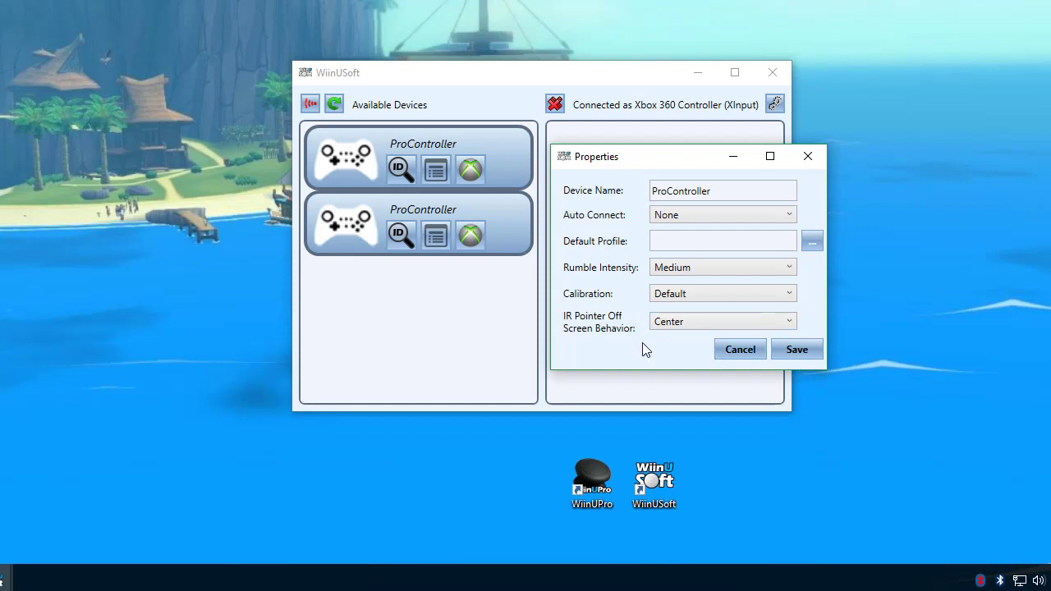
# Step: Review the choices for IR Pointer Off Screen Behavior without changing the selection
pyautogui.click(667, 324)
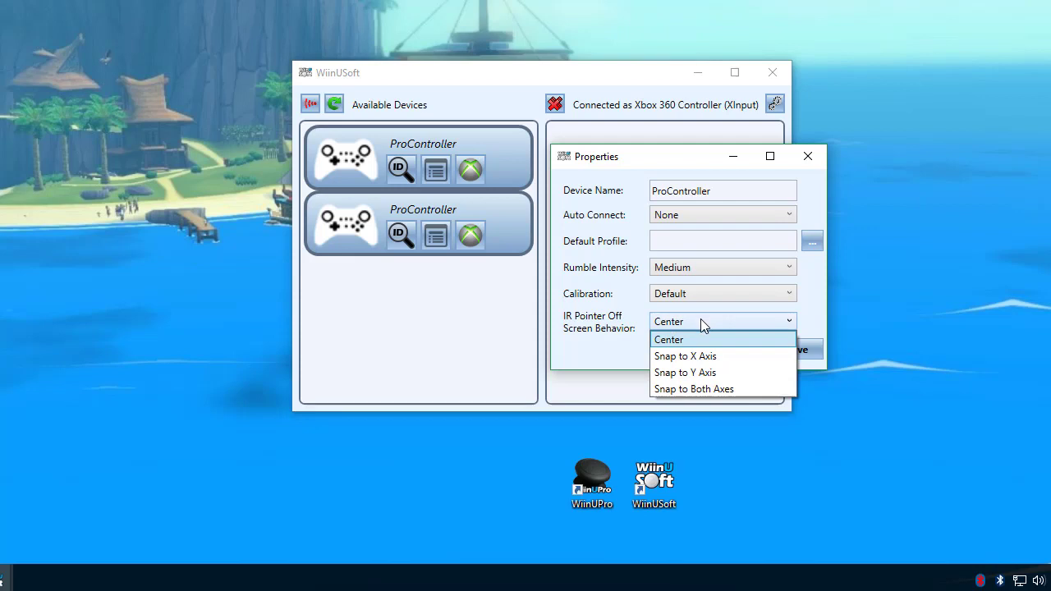
pyautogui.click(698, 321)
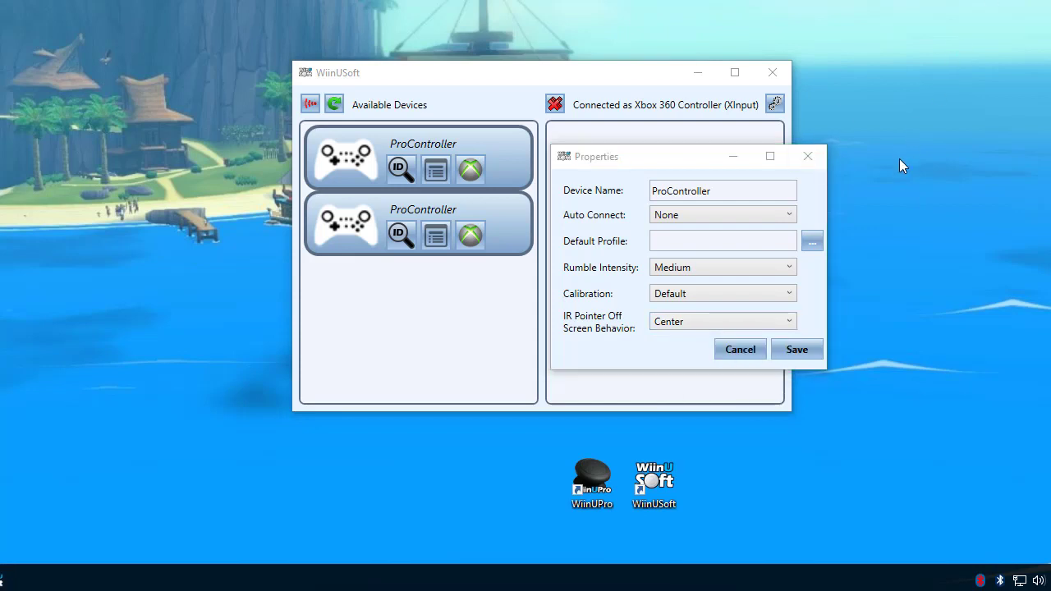
pyautogui.click(782, 320)
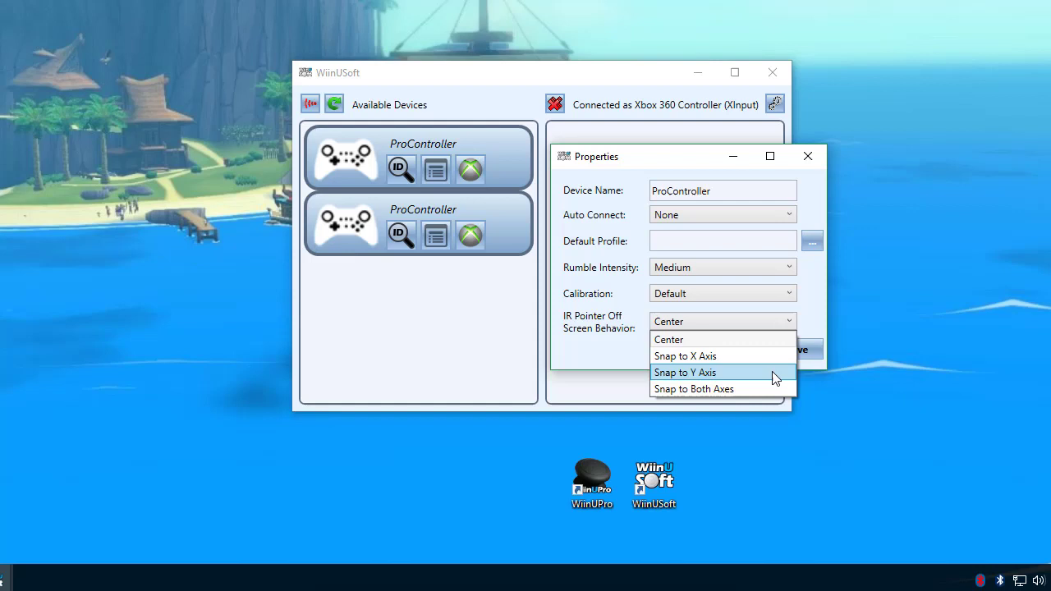
pyautogui.click(802, 325)
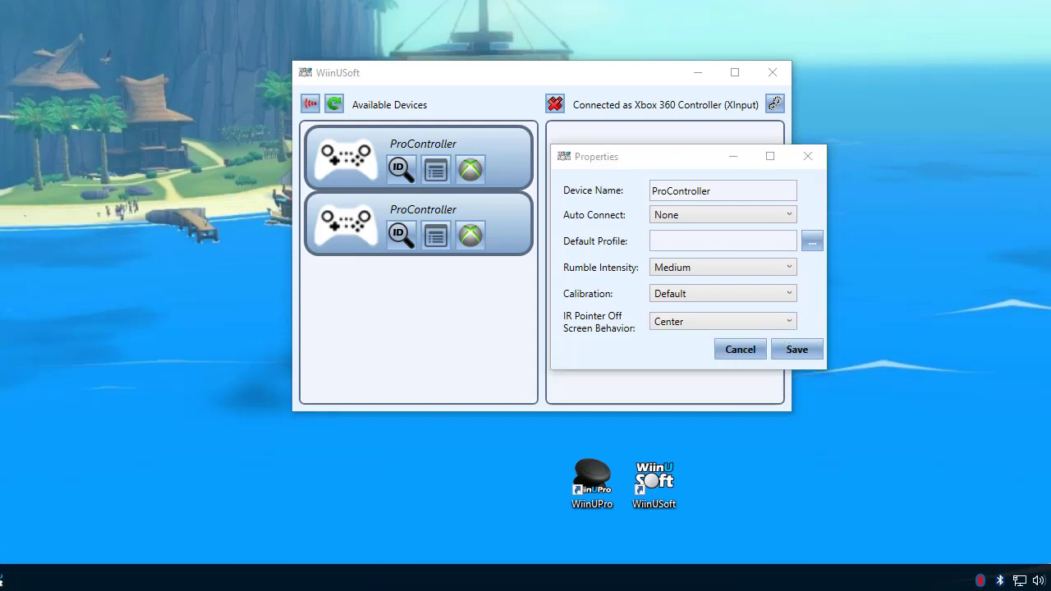
# Step: Close the controller's properties without saving and close WiinUSoft
pyautogui.click(808, 156)
pyautogui.click(772, 72)
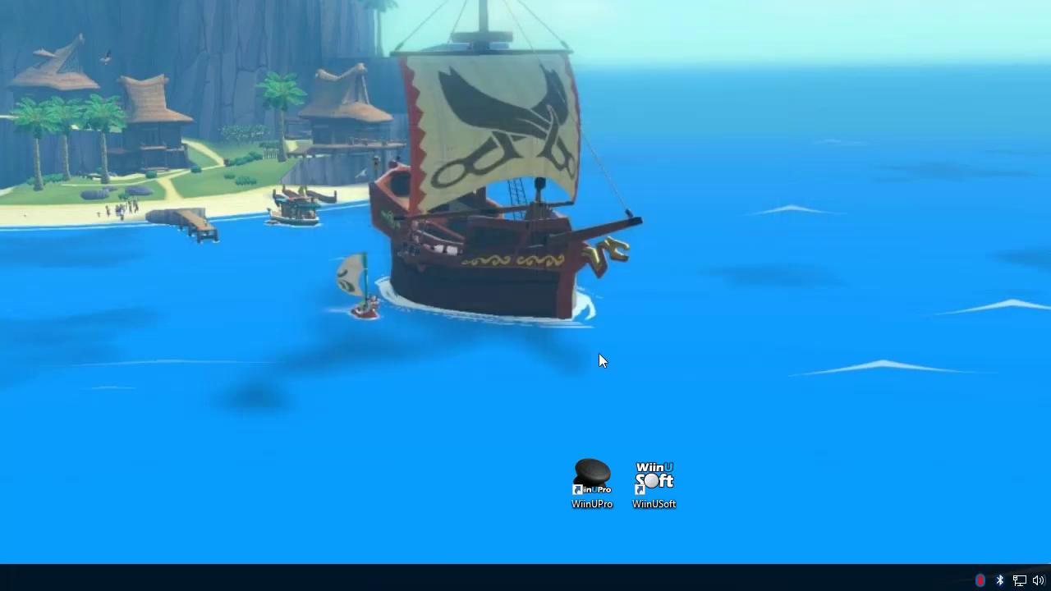
# Step: Open WiinUPro, connect the first Pro Controller and show its controller page
pyautogui.doubleClick(593, 491)
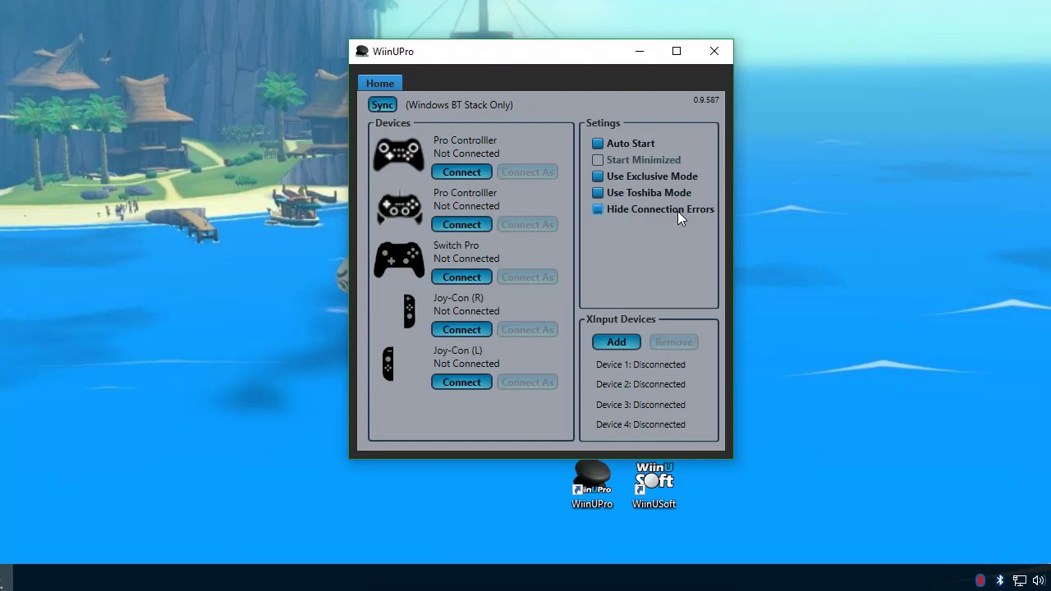
pyautogui.click(466, 161)
pyautogui.click(476, 83)
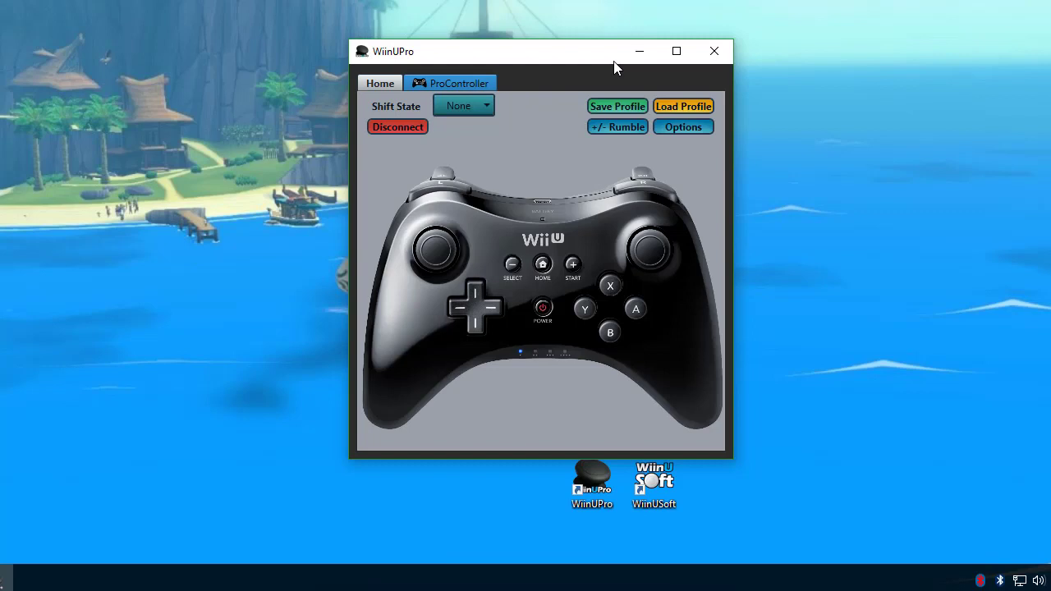
# Step: Open the connected ProController's device properties, bring the window into view and focus the Nickname field
pyautogui.click(703, 127)
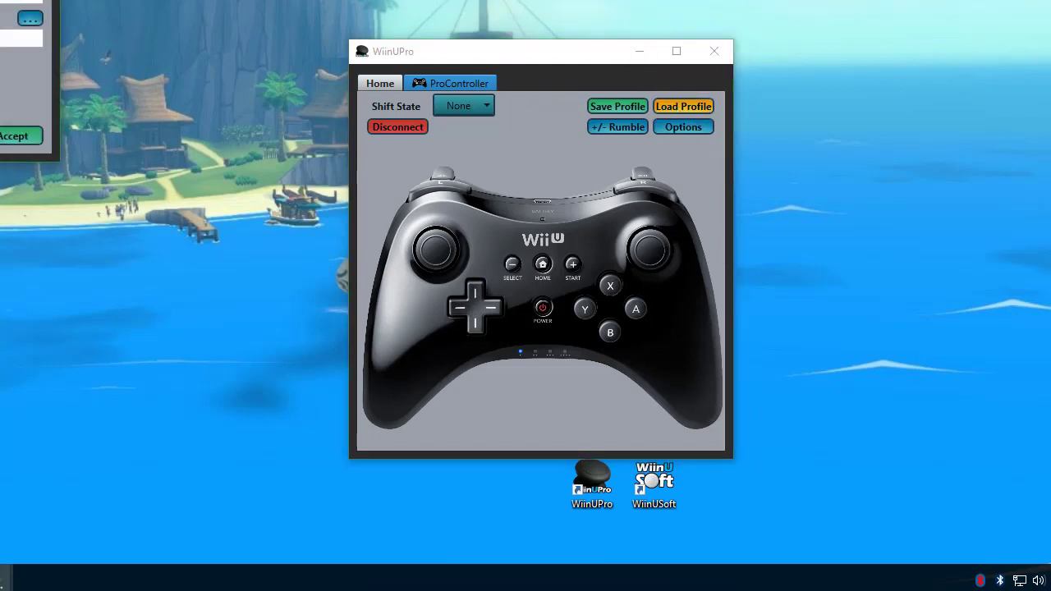
pyautogui.moveTo(2, 2); pyautogui.dragTo(746, 87)
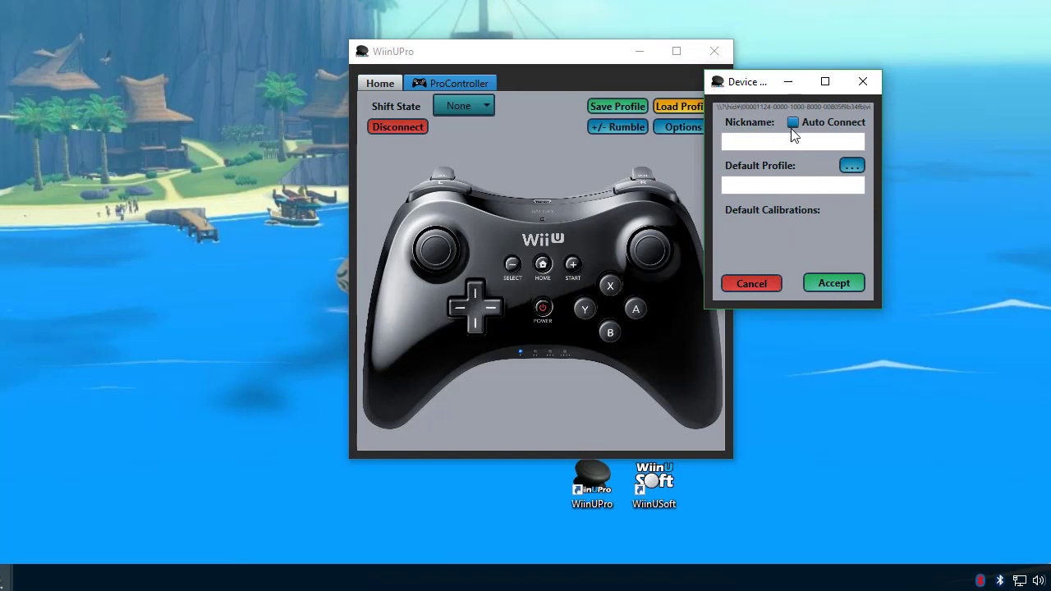
pyautogui.click(729, 141)
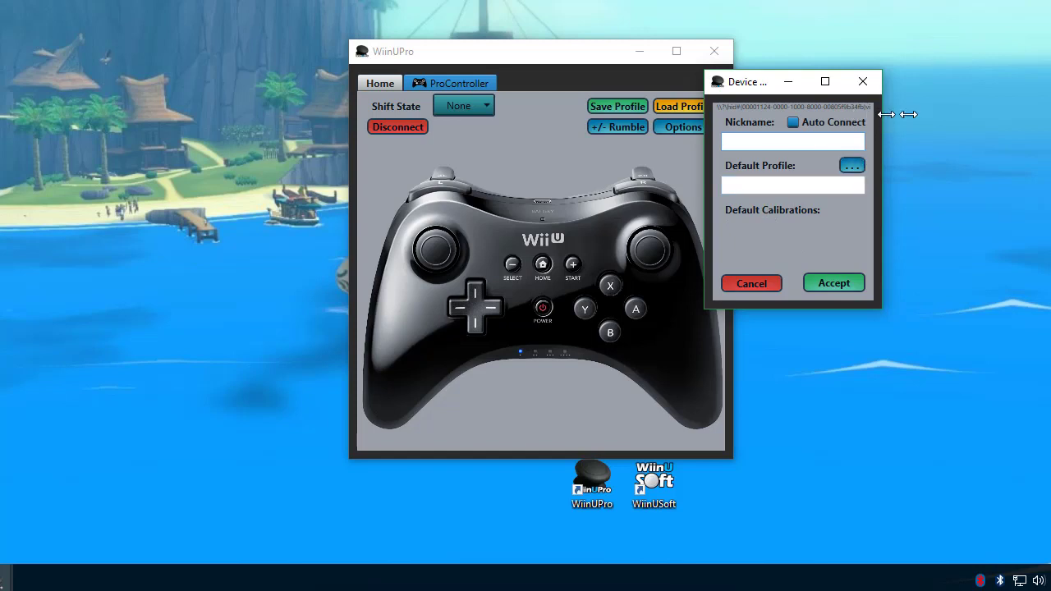
# Step: Widen and reposition the Device Properties window to reveal more of the device identifier
pyautogui.moveTo(880, 112); pyautogui.dragTo(1050, 112)
pyautogui.moveTo(865, 82); pyautogui.dragTo(763, 87)
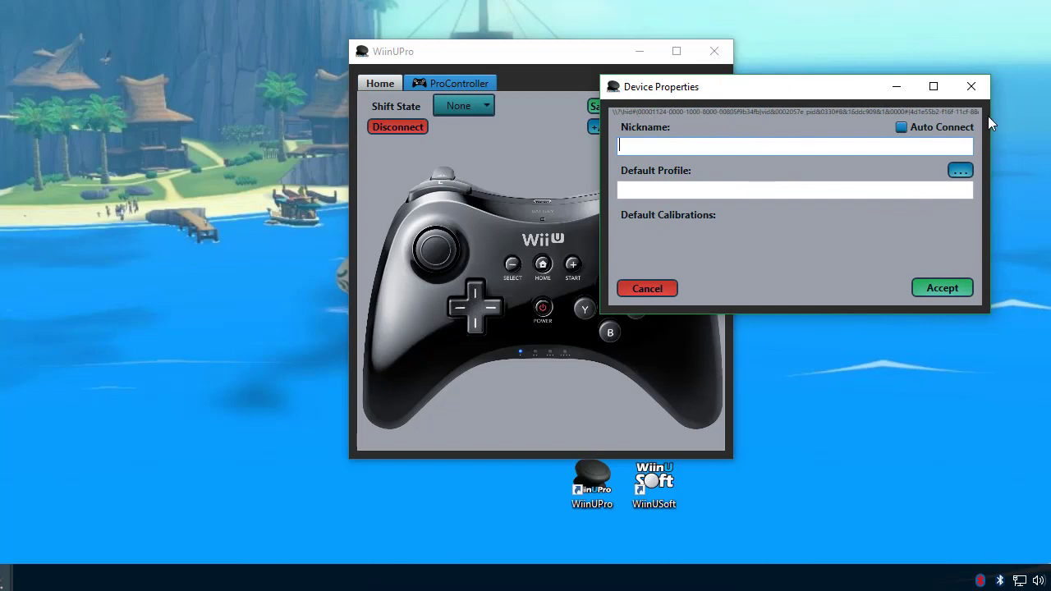
pyautogui.moveTo(990, 116); pyautogui.dragTo(1024, 116)
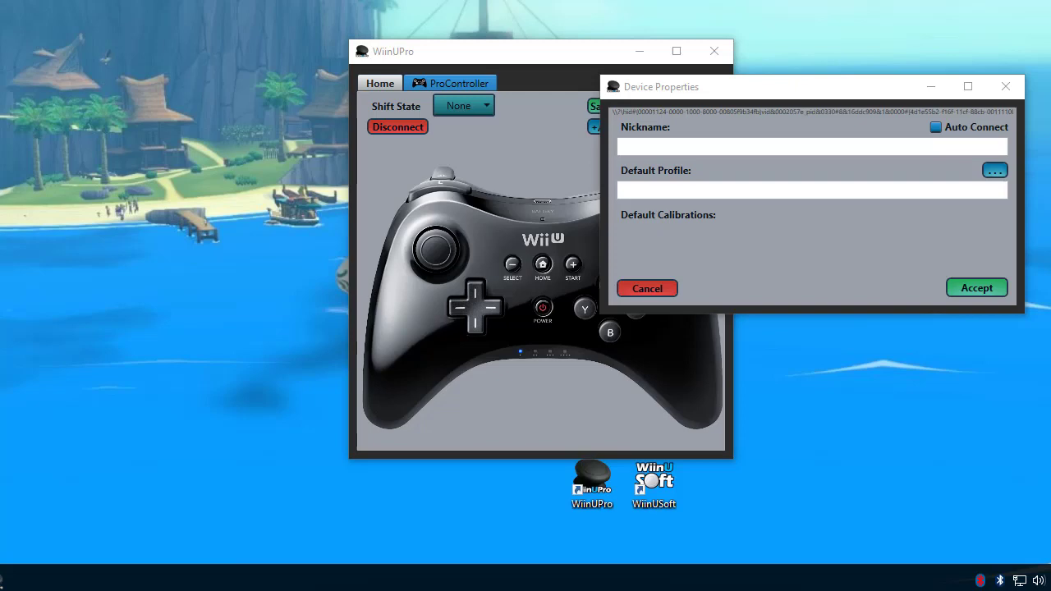
# Step: Close the device properties without accepting changes and close WiinUPro
pyautogui.click(1013, 85)
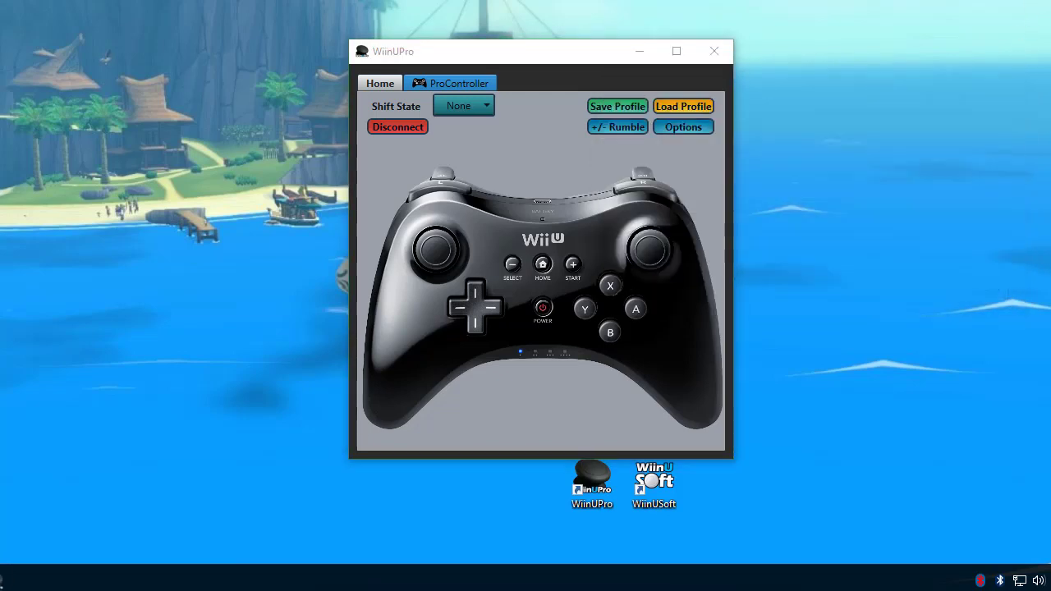
pyautogui.click(711, 52)
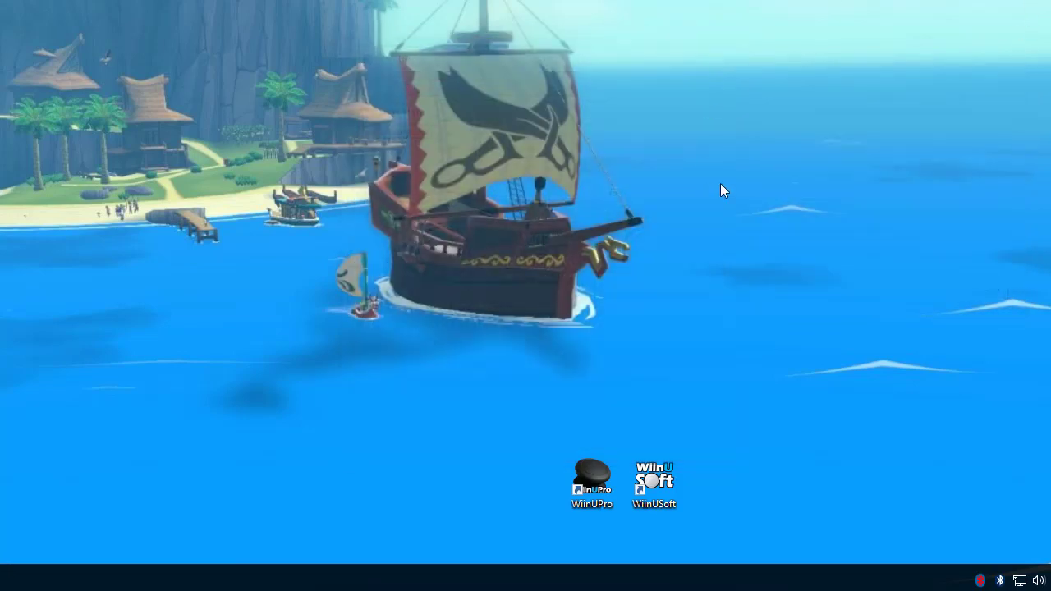
# Step: Open the file location of the WiinUPro desktop shortcut and go into its Config folder
pyautogui.rightClick(591, 488)
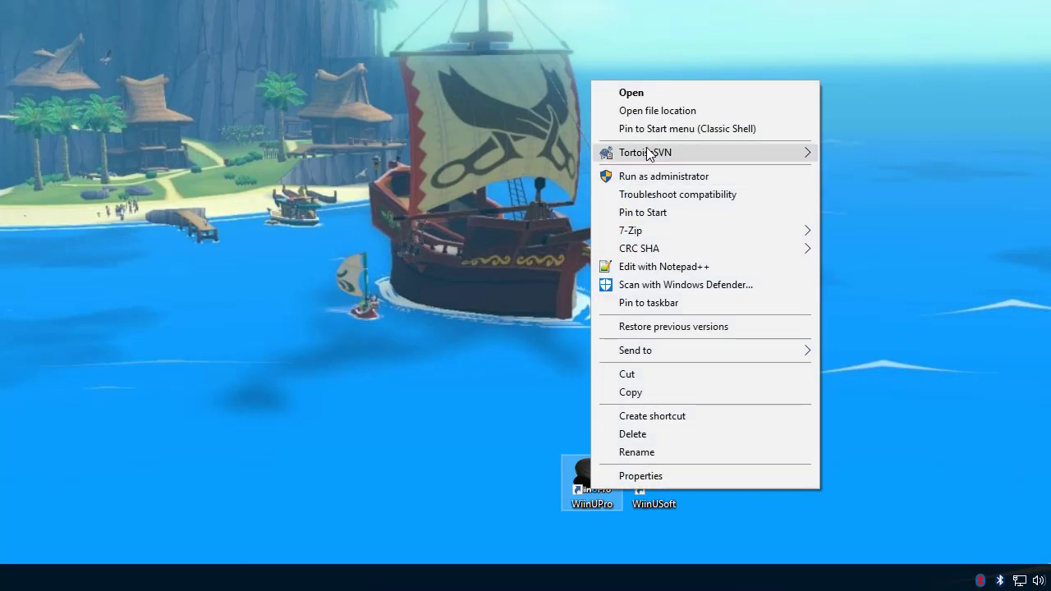
pyautogui.click(659, 115)
pyautogui.moveTo(819, 35); pyautogui.dragTo(648, 64)
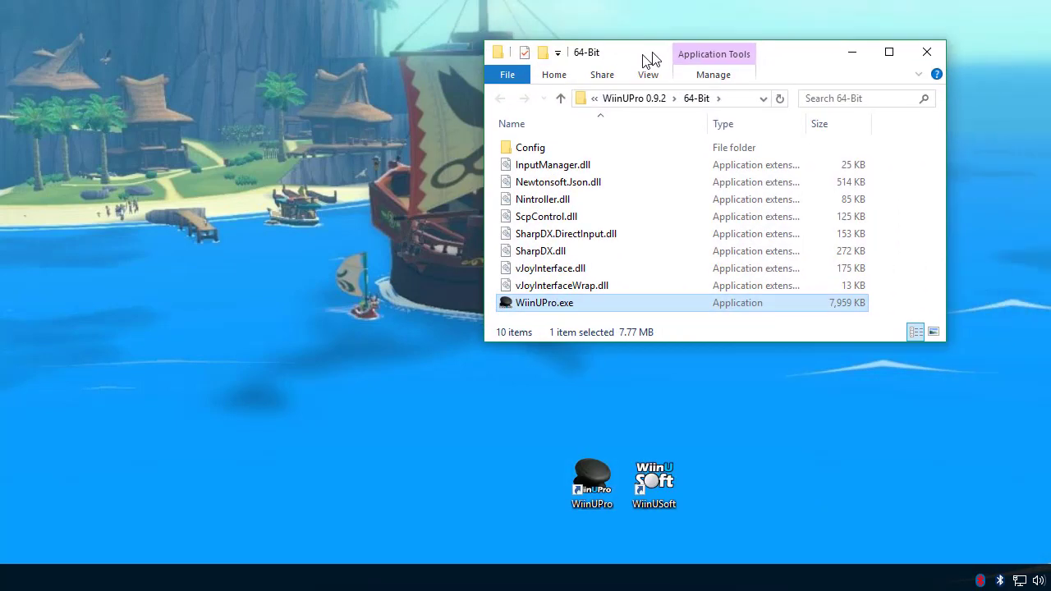
pyautogui.click(906, 255)
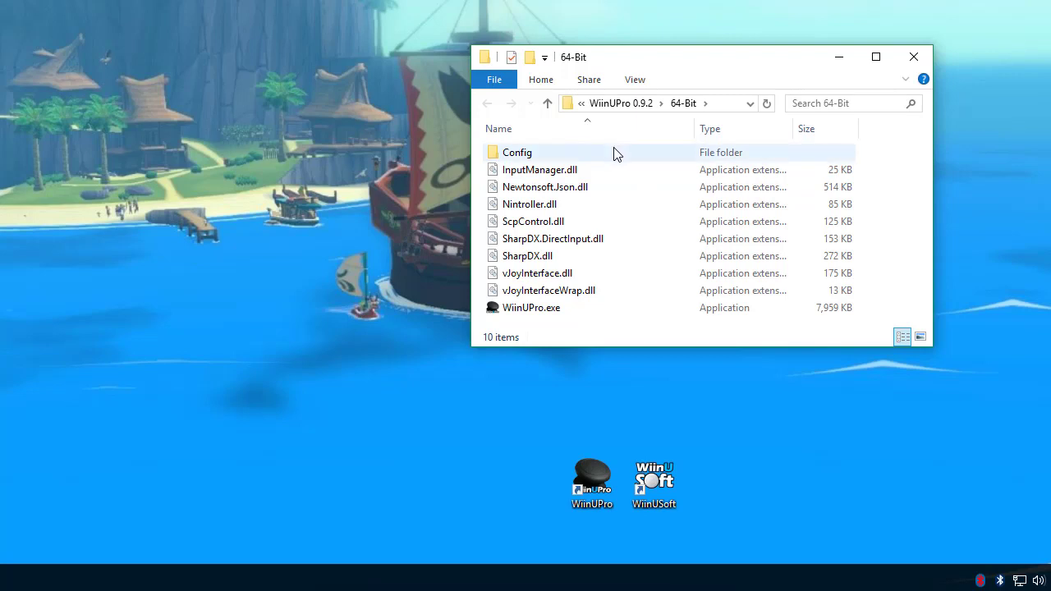
pyautogui.click(569, 159)
pyautogui.doubleClick(569, 158)
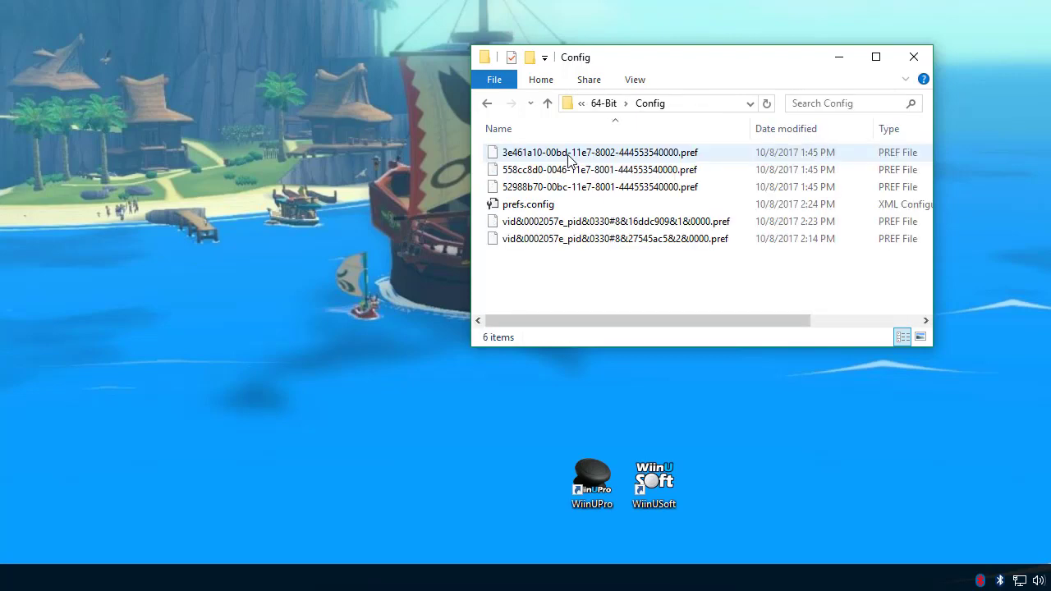
# Step: Open prefs.config in Notepad++, bring its window fully into view and highlight the startMinimized value
pyautogui.click(546, 211)
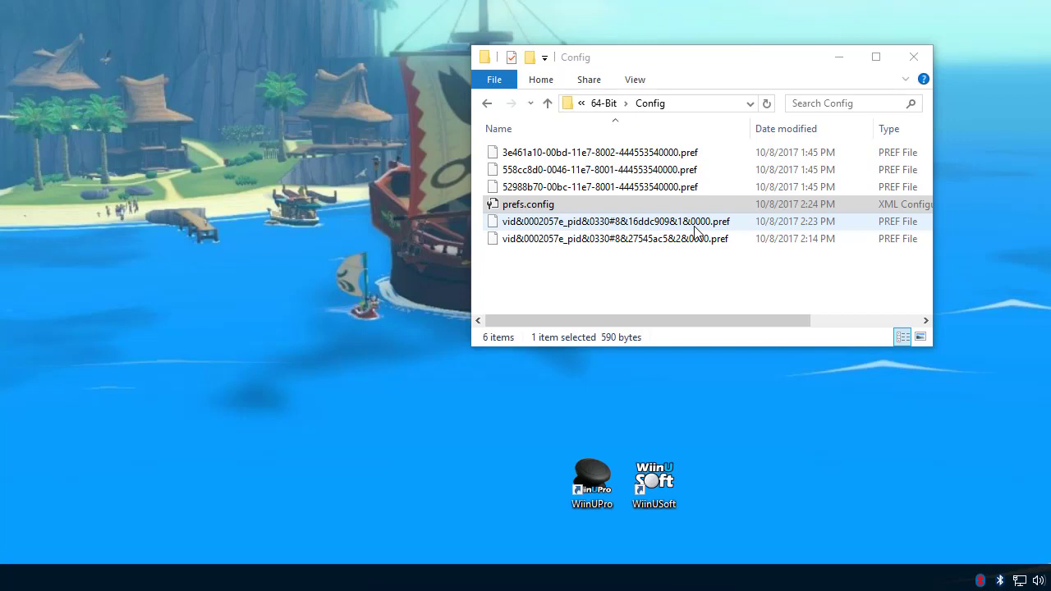
pyautogui.rightClick(550, 203)
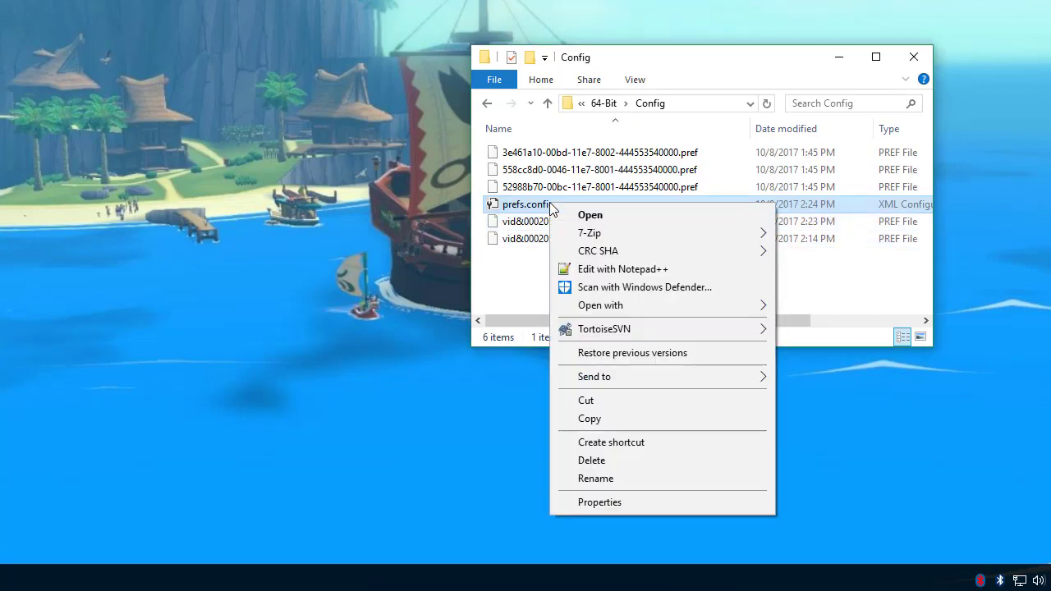
pyautogui.click(622, 270)
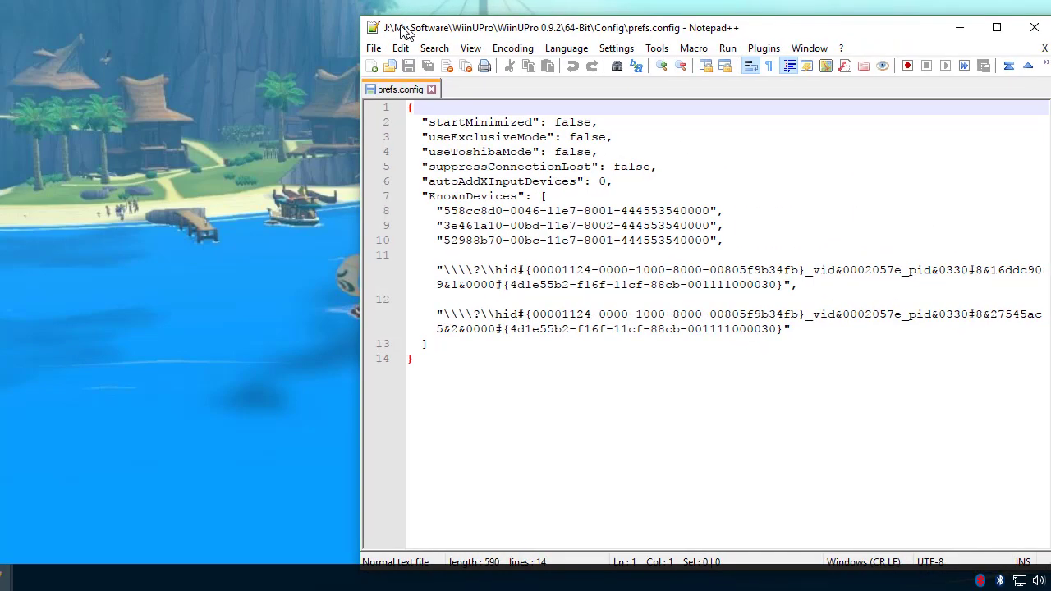
pyautogui.moveTo(394, 36); pyautogui.dragTo(333, 28)
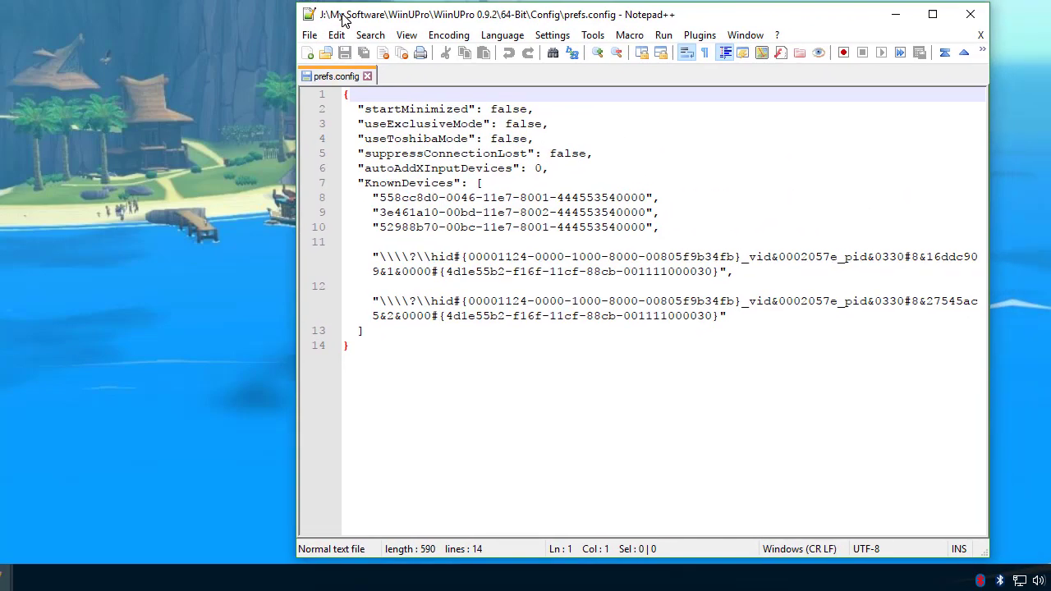
pyautogui.doubleClick(511, 109)
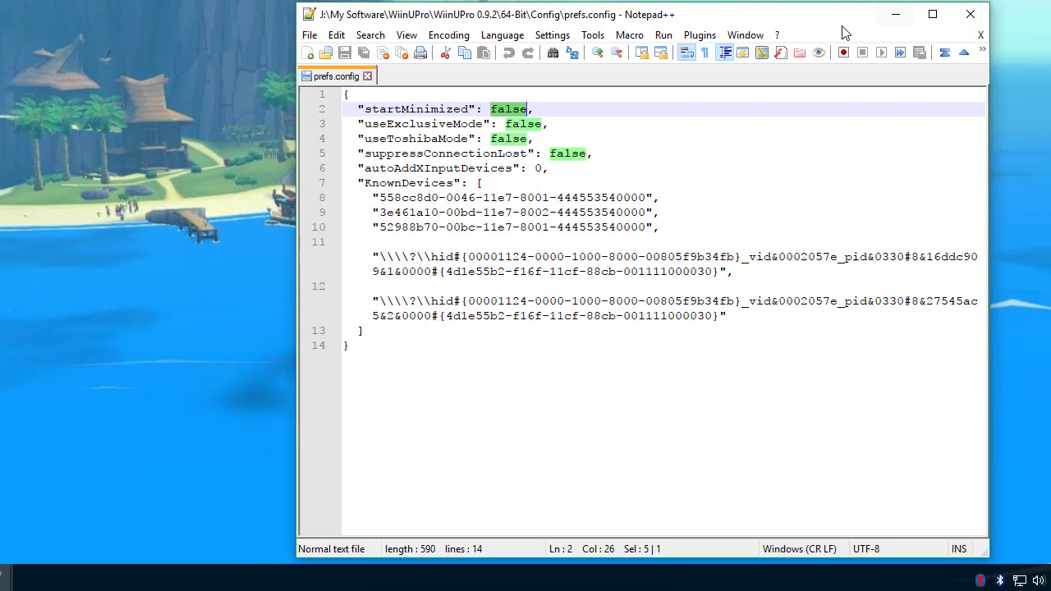
# Step: Arrange the windows side by side, open vid&0002057e_pid&0330#8&16ddc909&1&0000.pref in Notepad++ as well and examine its deviceId entry
pyautogui.moveTo(844, 24); pyautogui.dragTo(662, 37)
pyautogui.moveTo(802, 67); pyautogui.dragTo(884, 56)
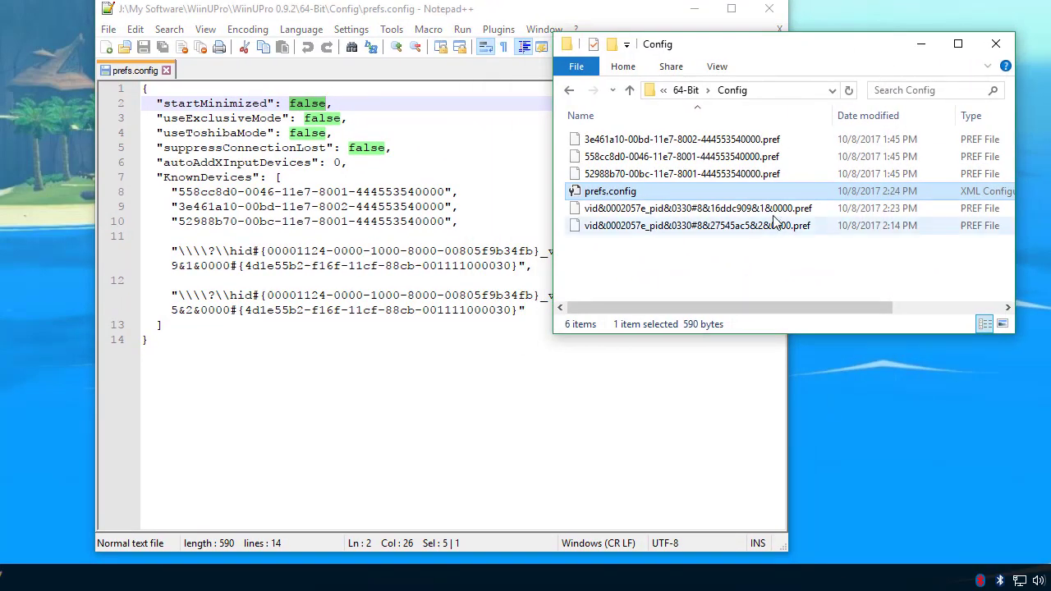
pyautogui.moveTo(722, 209); pyautogui.dragTo(588, 396)
pyautogui.moveTo(439, 7); pyautogui.dragTo(631, 43)
pyautogui.doubleClick(386, 142)
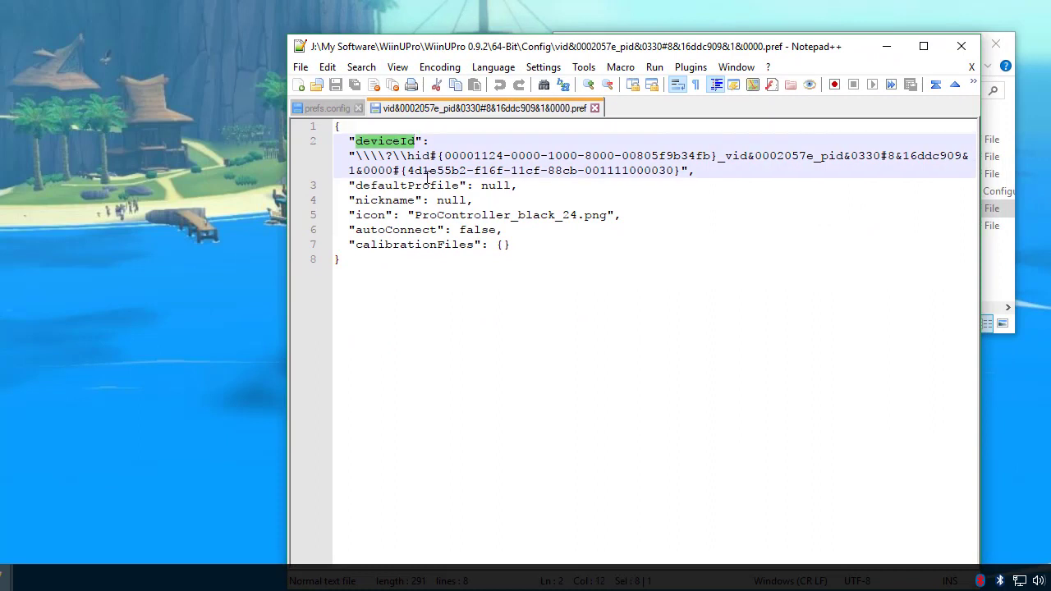
pyautogui.click(419, 171)
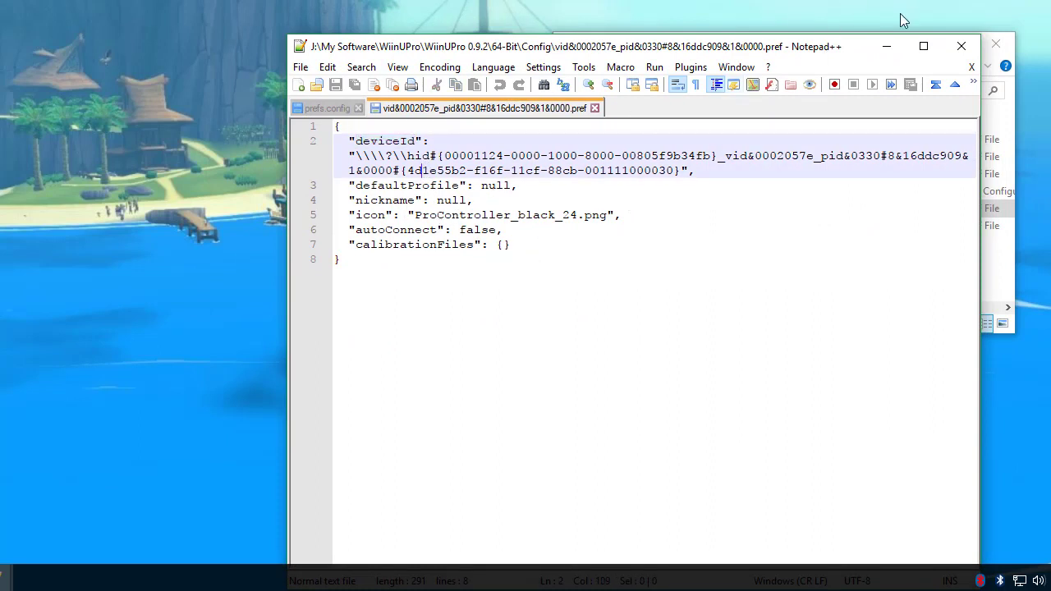
# Step: Close the preference file, Notepad++ and the Config folder window
pyautogui.click(971, 67)
pyautogui.click(962, 46)
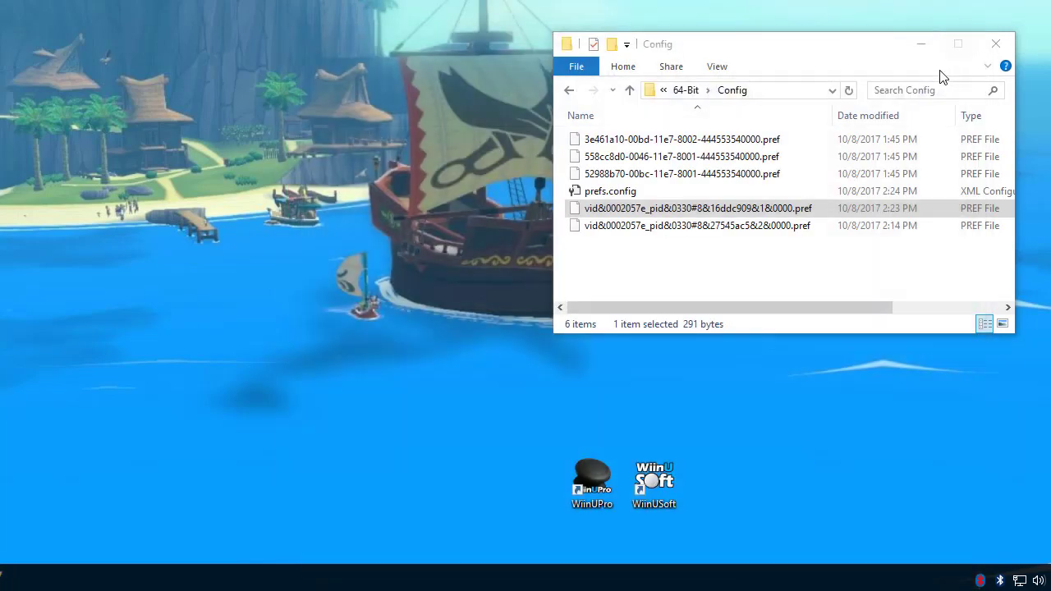
pyautogui.click(996, 44)
# Step: Open the file location of the WiinUSoft desktop shortcut and reposition the folder window
pyautogui.rightClick(638, 497)
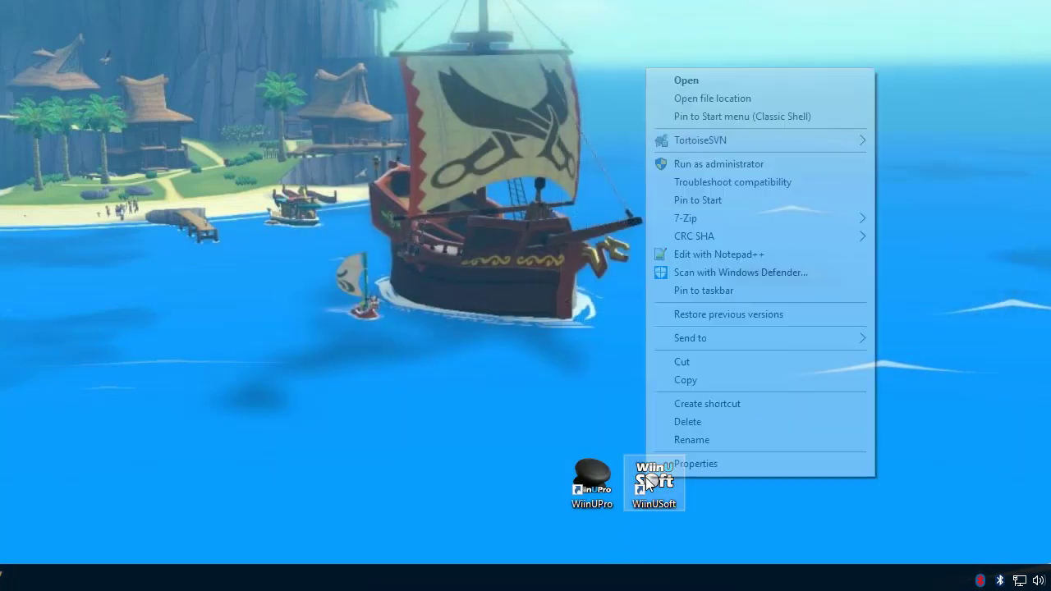
pyautogui.click(756, 96)
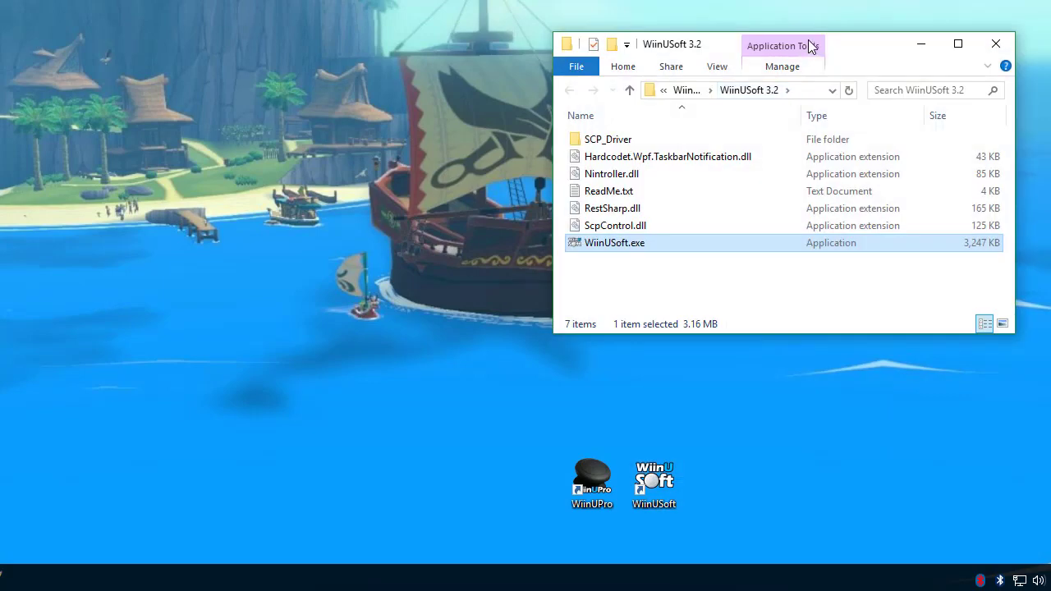
pyautogui.moveTo(850, 47); pyautogui.dragTo(802, 66)
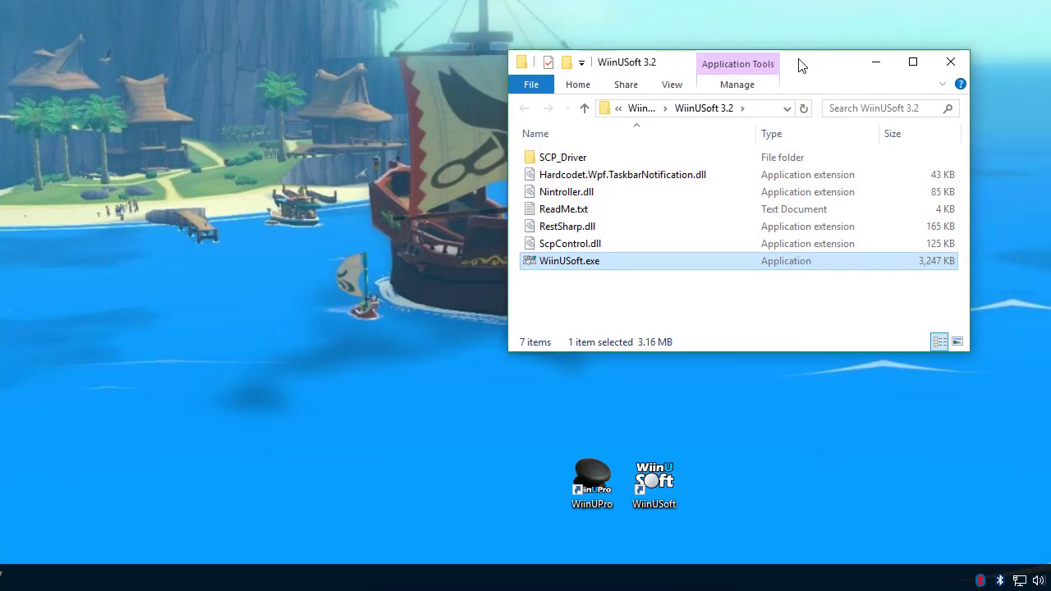
# Step: Replace the folder path with %APPDATA% and go to that location
pyautogui.click(769, 112)
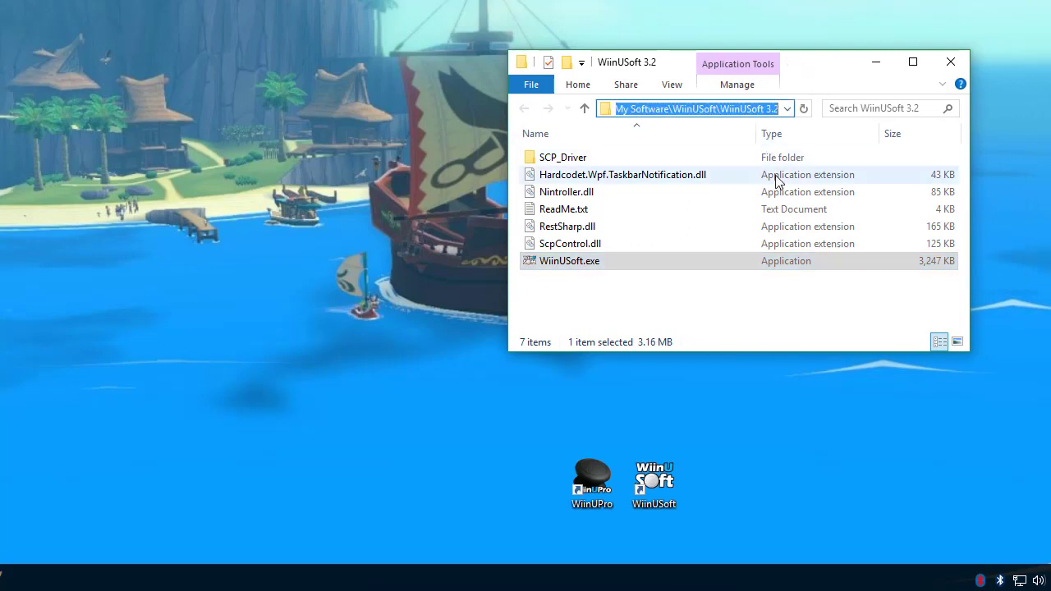
pyautogui.press('BackSpace')
pyautogui.write('%APPDATA')
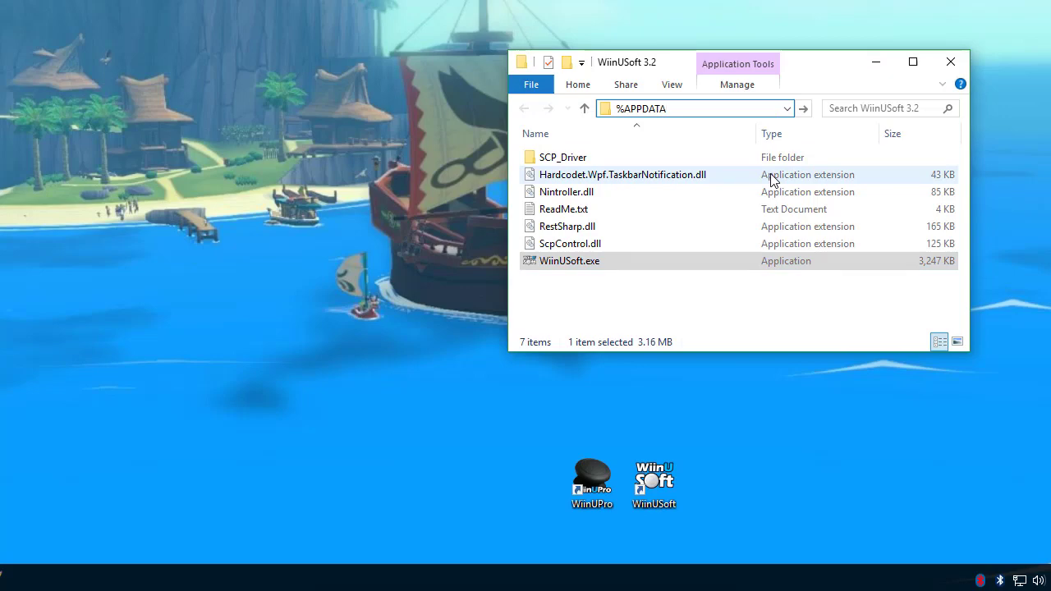
pyautogui.write('%')
pyautogui.press('Return')
# Step: Find WiinUSoft_prefs.config in the Roaming folder, open it in Notepad++ and look through its device and application settings
pyautogui.scroll(-14, 769, 178)
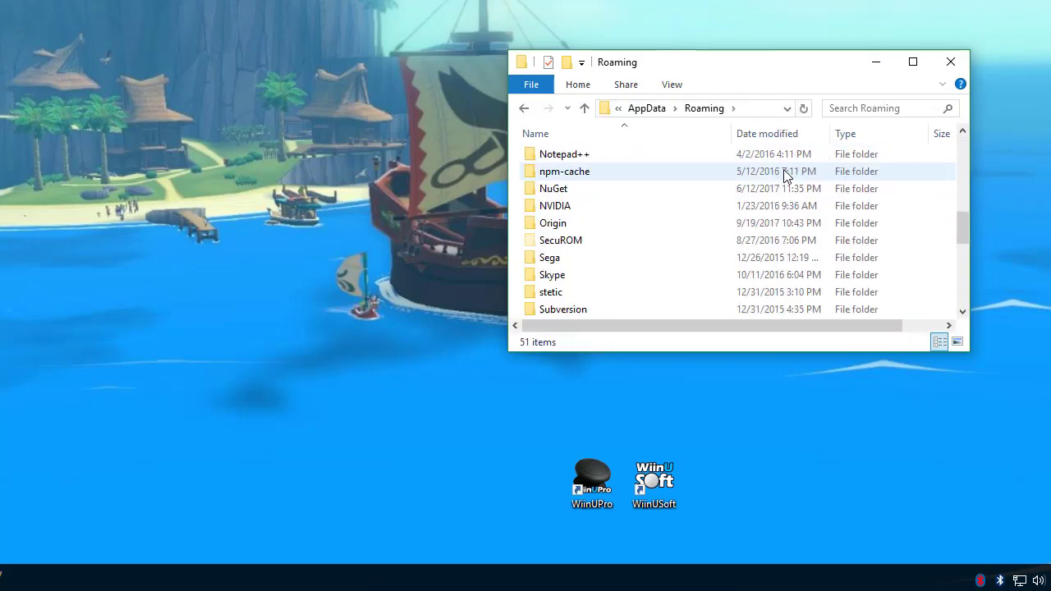
pyautogui.click(602, 310)
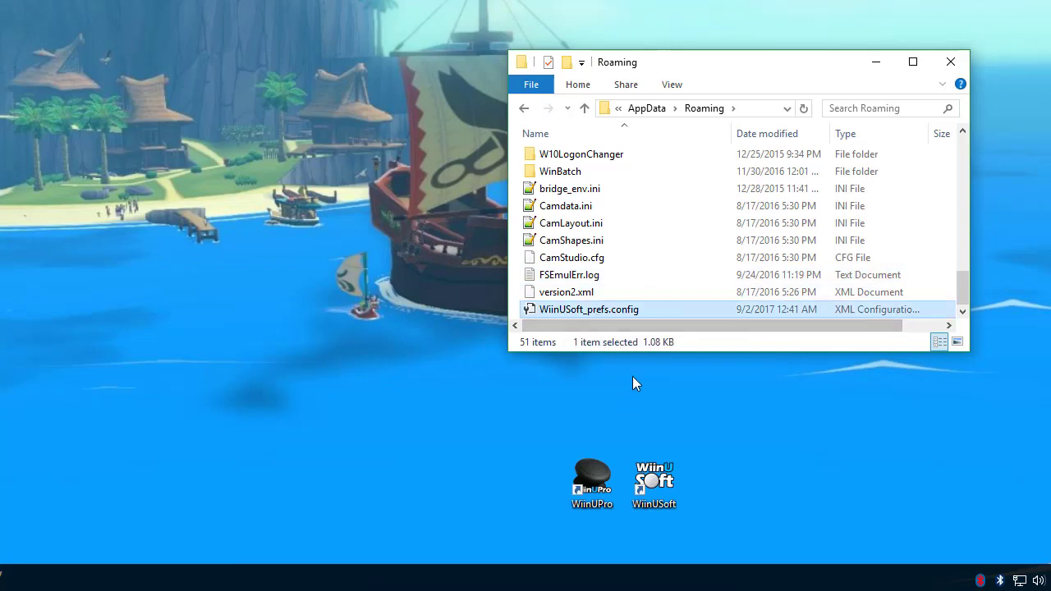
pyautogui.rightClick(636, 310)
pyautogui.click(699, 37)
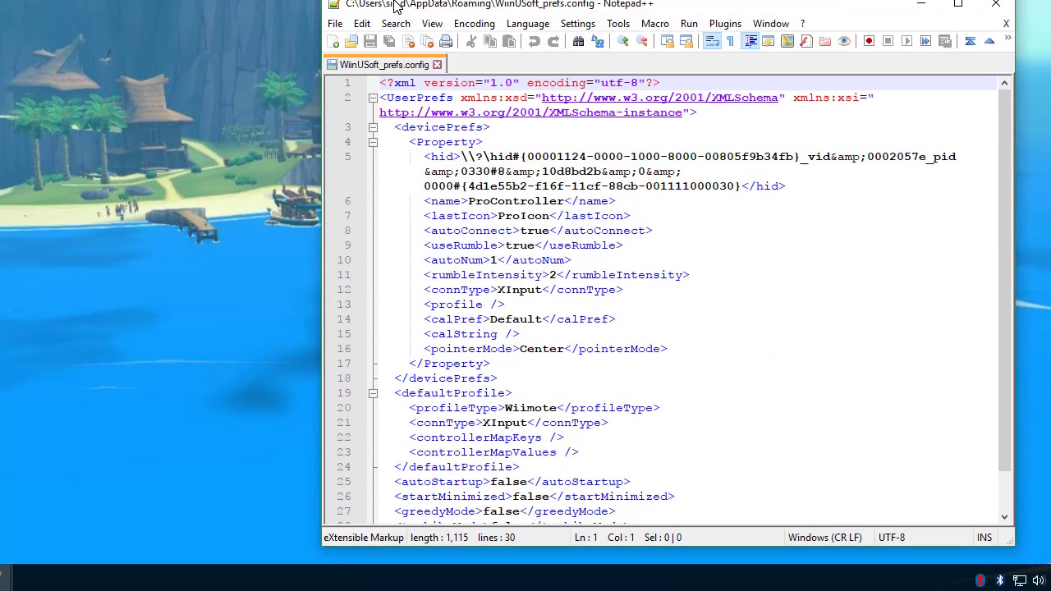
pyautogui.scroll(-1, 620, 241)
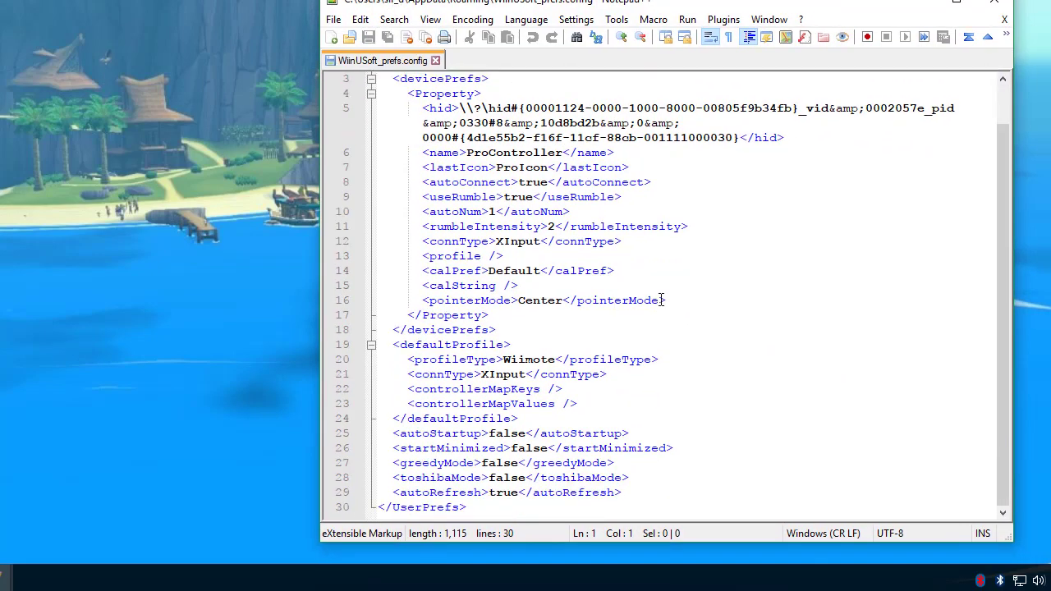
pyautogui.scroll(1, 570, 246)
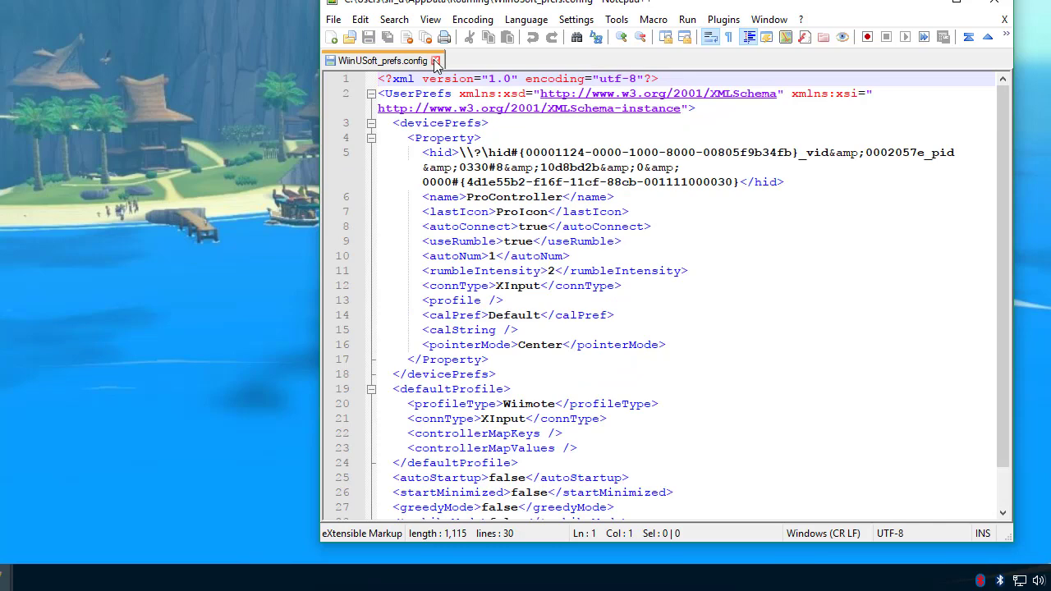
# Step: Close WiinUSoft_prefs.config, Notepad++ and the Roaming folder window
pyautogui.click(435, 60)
pyautogui.click(1000, 14)
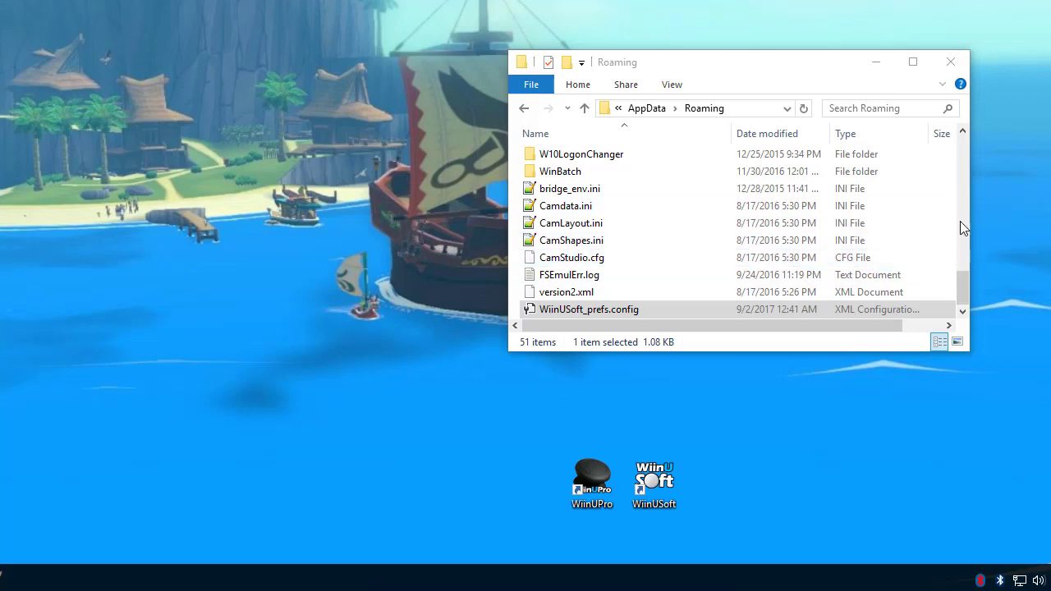
pyautogui.click(951, 61)
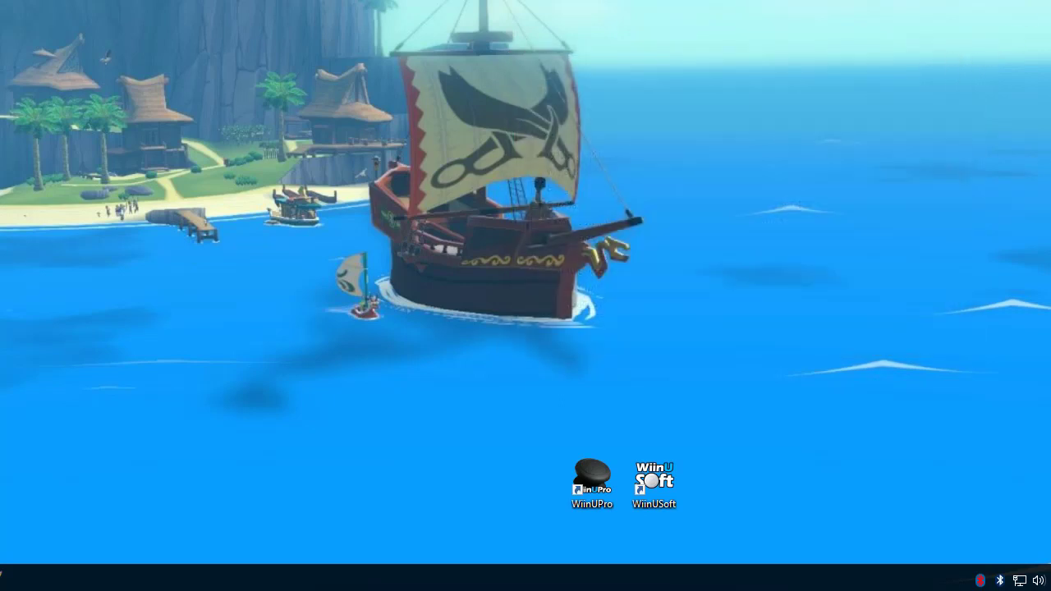